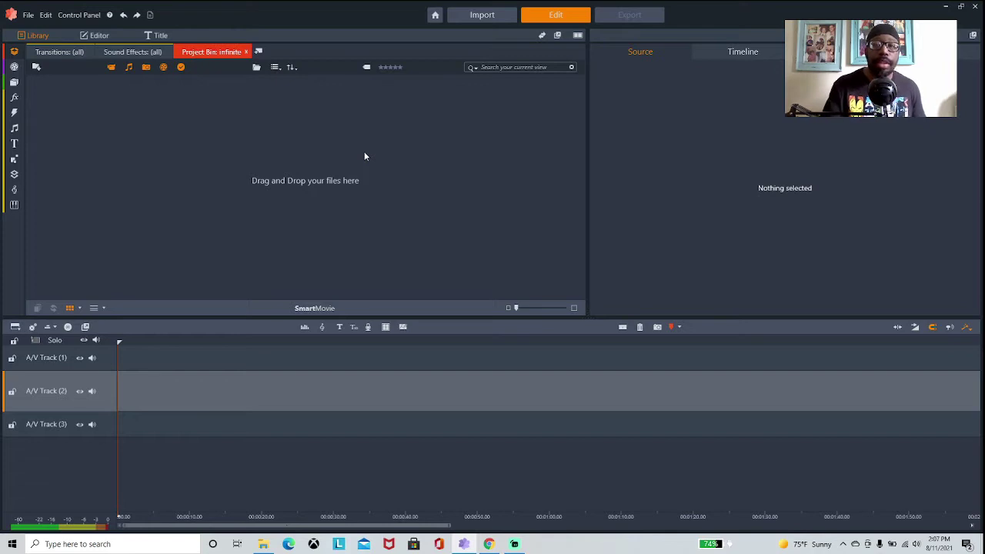
Step: Open Pinnacle Studio's importer on the My Computer source, showing the Videos folder
{"action": "left_click", "coordinate": [483, 14]}
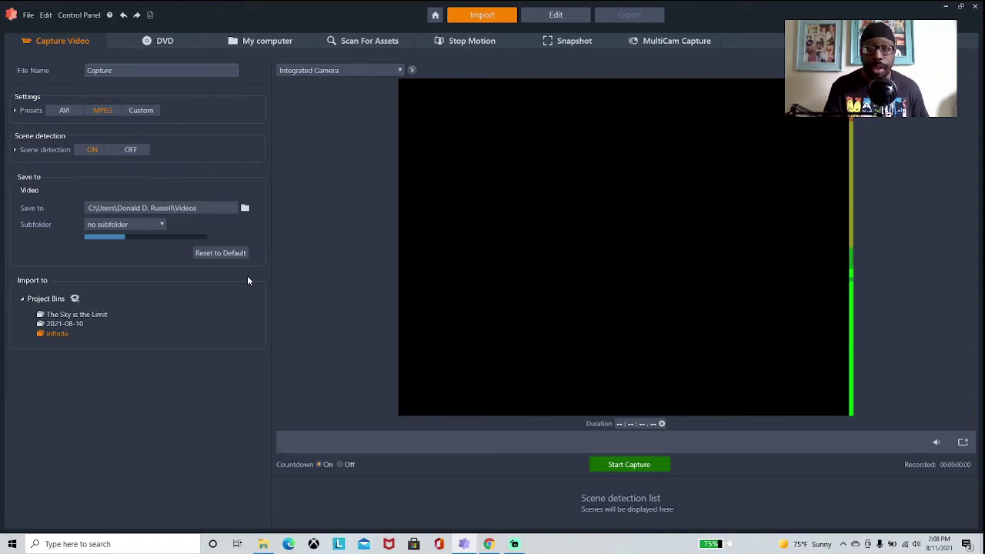
{"action": "left_click", "coordinate": [256, 40]}
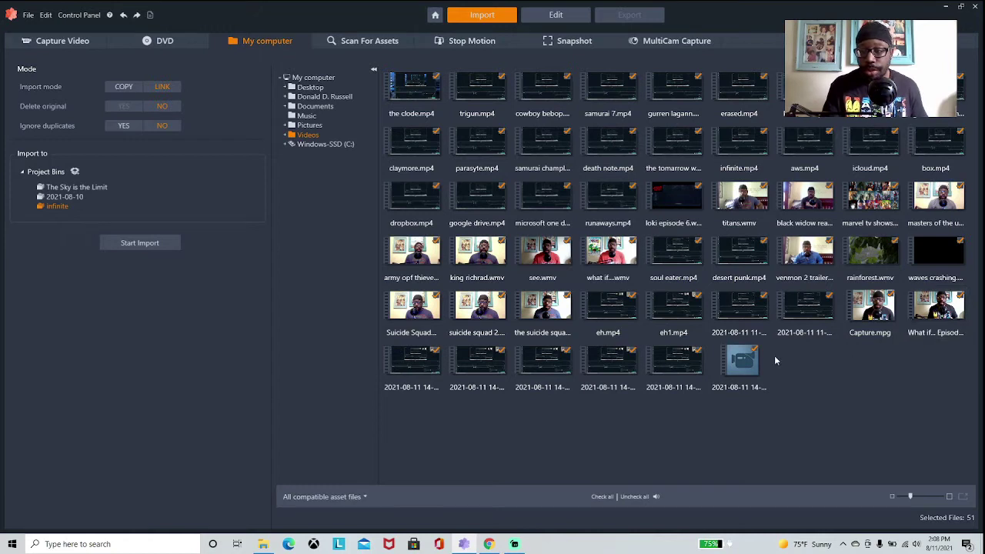
Step: Deselect every Videos file except eh.mp4 and import it into the 'infinite' bin
{"action": "mouse_move", "coordinate": [808, 333]}
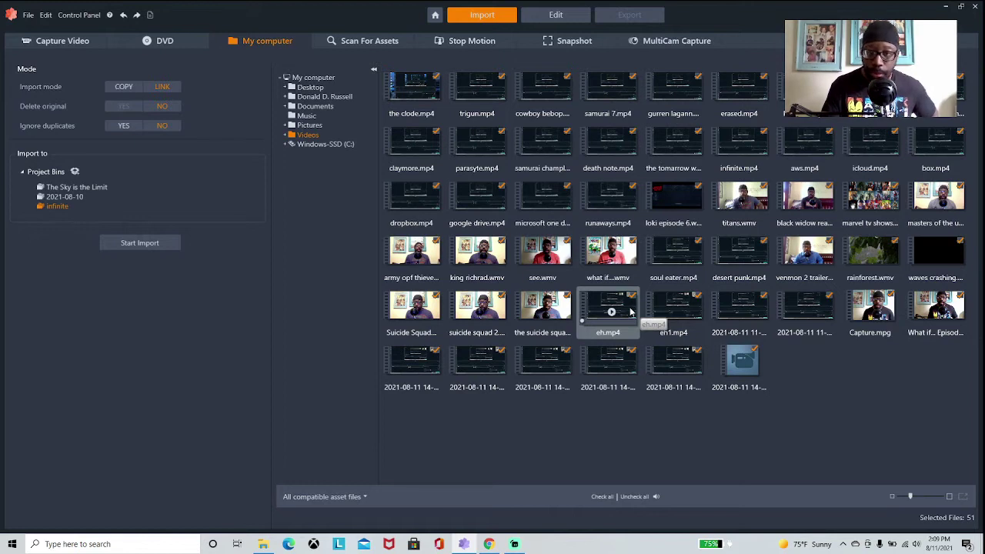
{"action": "left_click", "coordinate": [606, 470]}
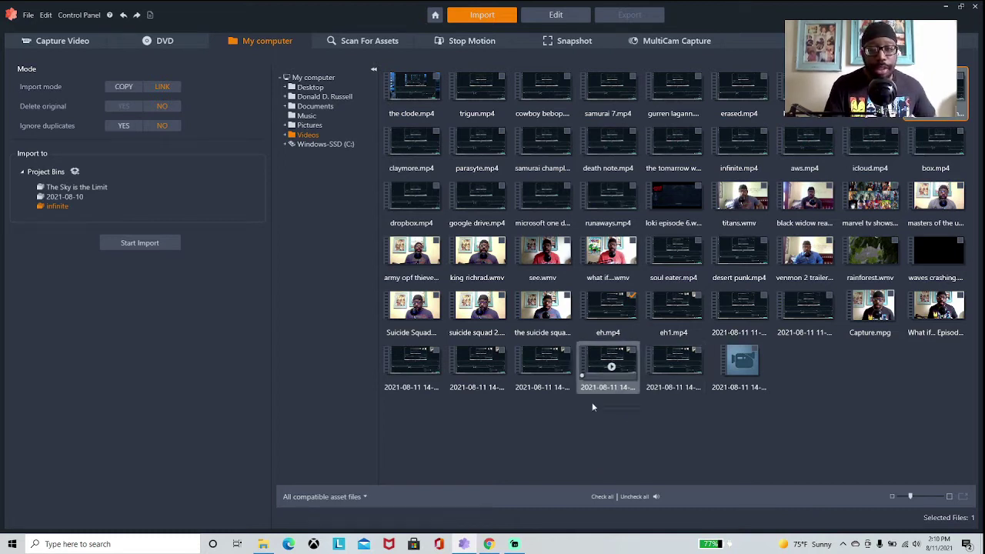
{"action": "left_click", "coordinate": [135, 245]}
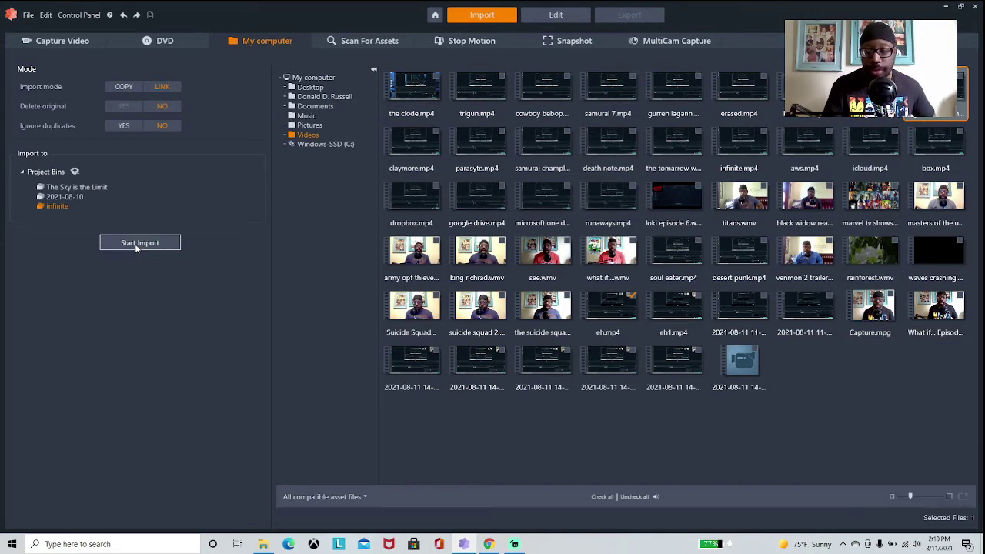
Step: In the Edit workspace, drag eh.mp4 from the bin onto A/V Track 2
{"action": "left_click", "coordinate": [549, 15]}
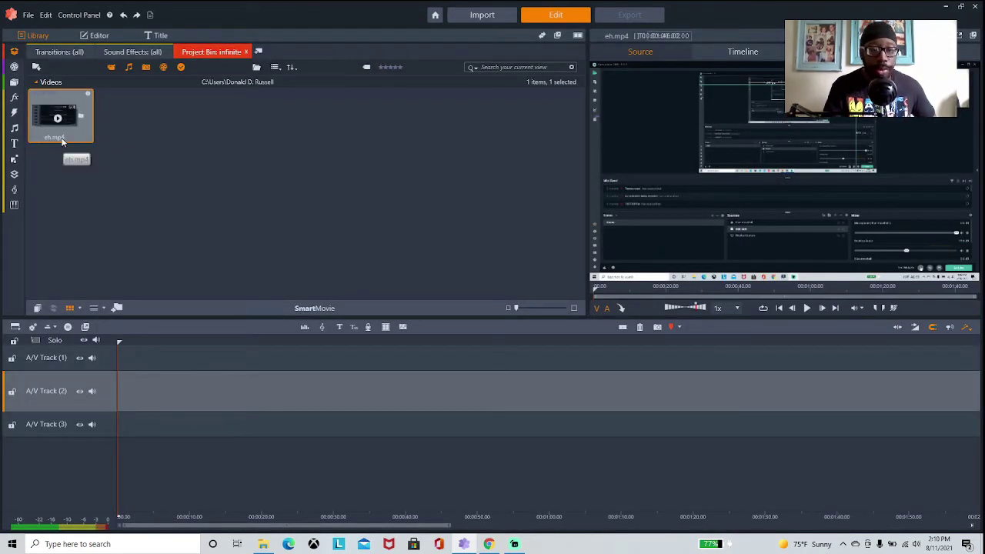
{"action": "left_click_drag", "start_coordinate": [57, 136], "coordinate": [129, 403]}
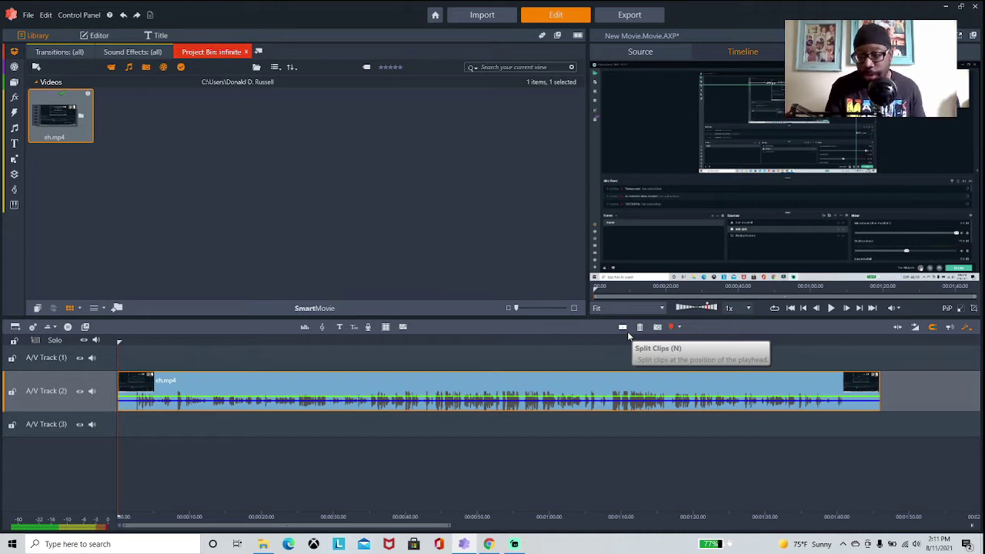
Step: Scrub and play eh.mp4 to find the cut point a few seconds in
{"action": "left_click", "coordinate": [120, 341]}
{"action": "left_click", "coordinate": [135, 342]}
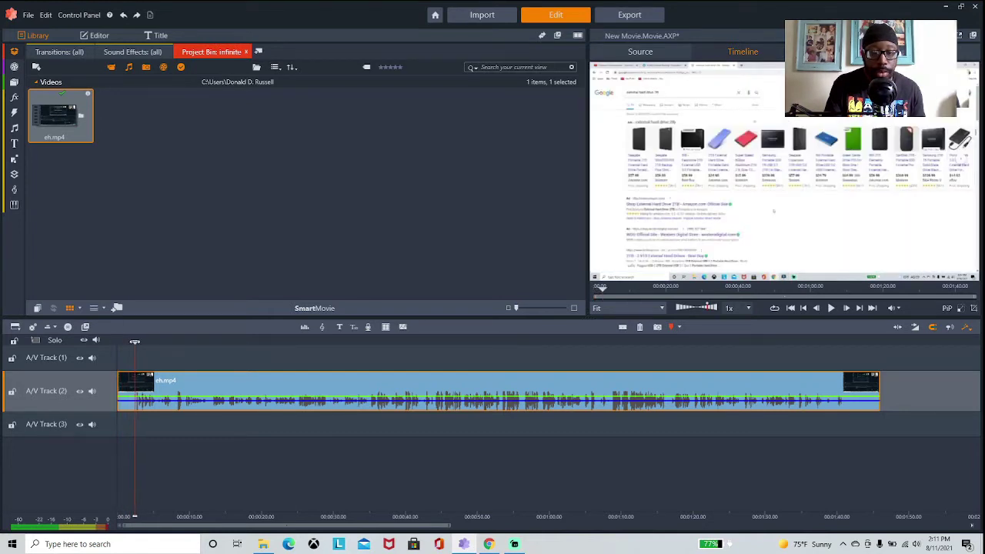
{"action": "left_click_drag", "start_coordinate": [134, 342], "coordinate": [119, 341]}
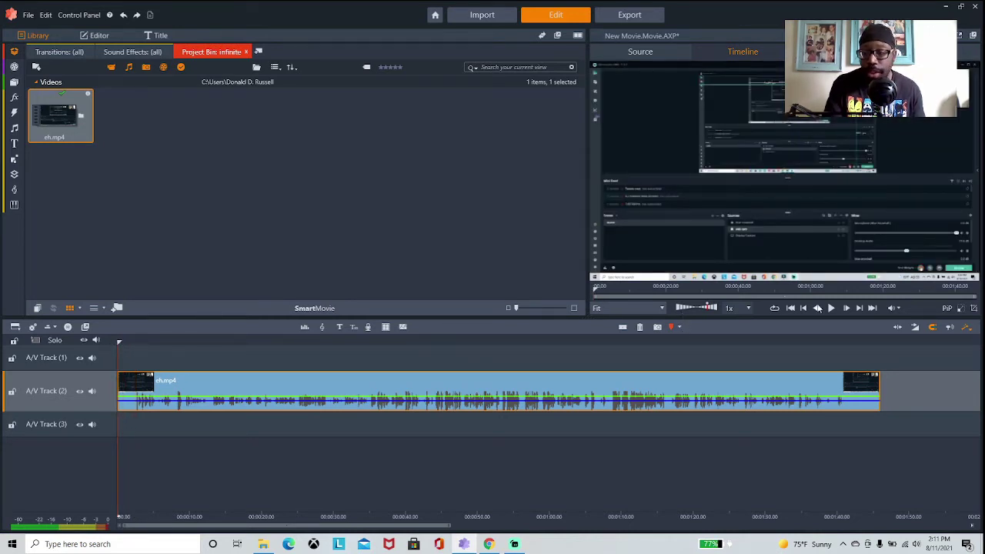
{"action": "left_click", "coordinate": [832, 308]}
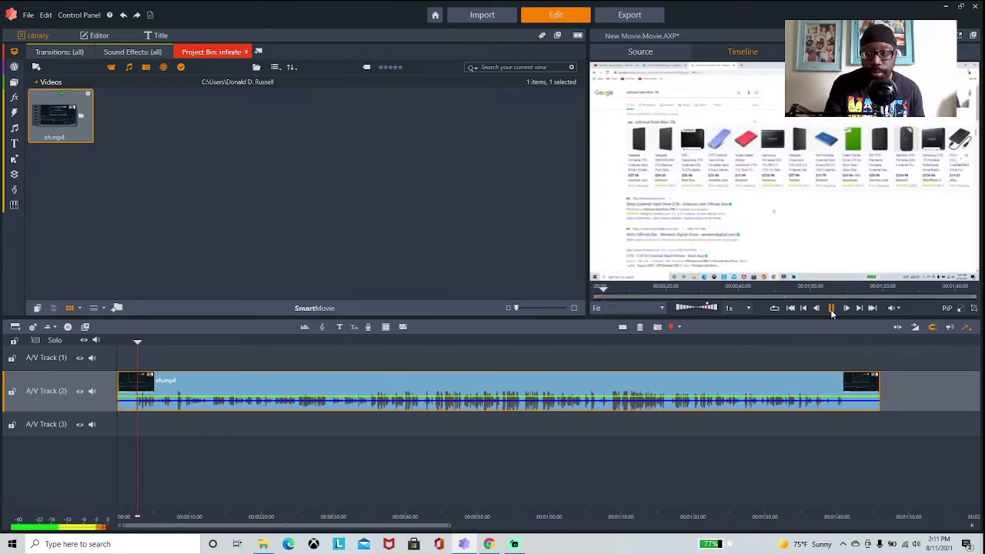
{"action": "left_click", "coordinate": [831, 308]}
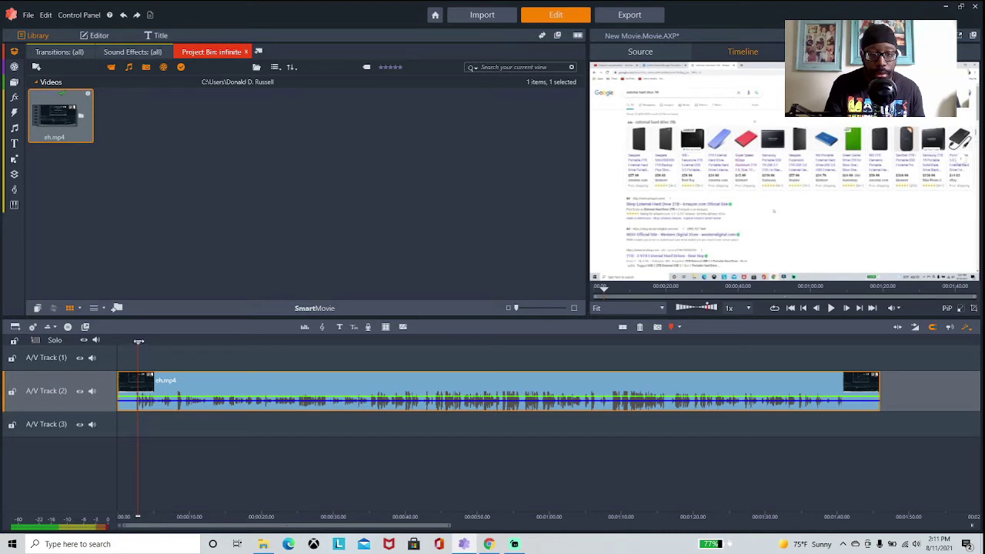
{"action": "left_click_drag", "start_coordinate": [138, 341], "coordinate": [135, 340]}
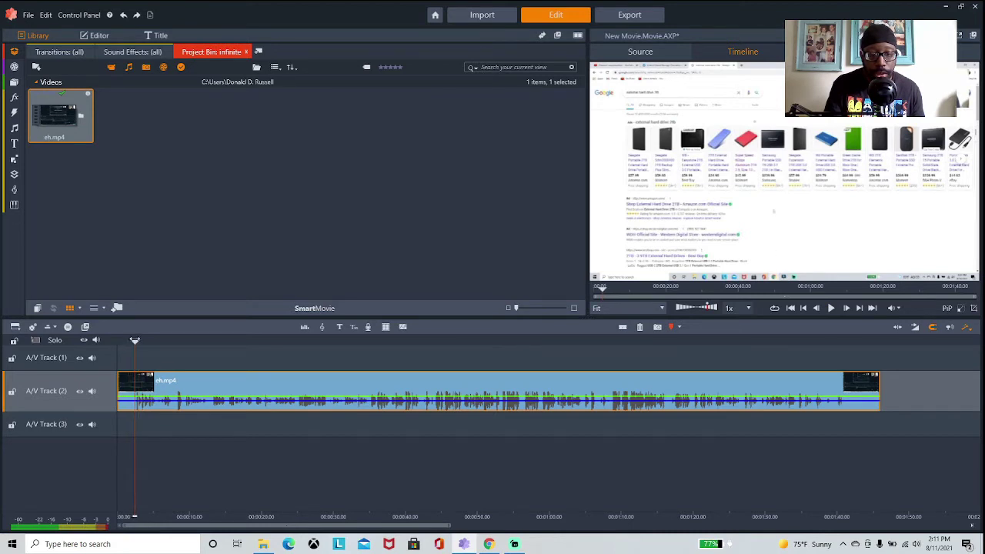
Step: Split the clip at the playhead and delete the opening piece
{"action": "left_click", "coordinate": [623, 326]}
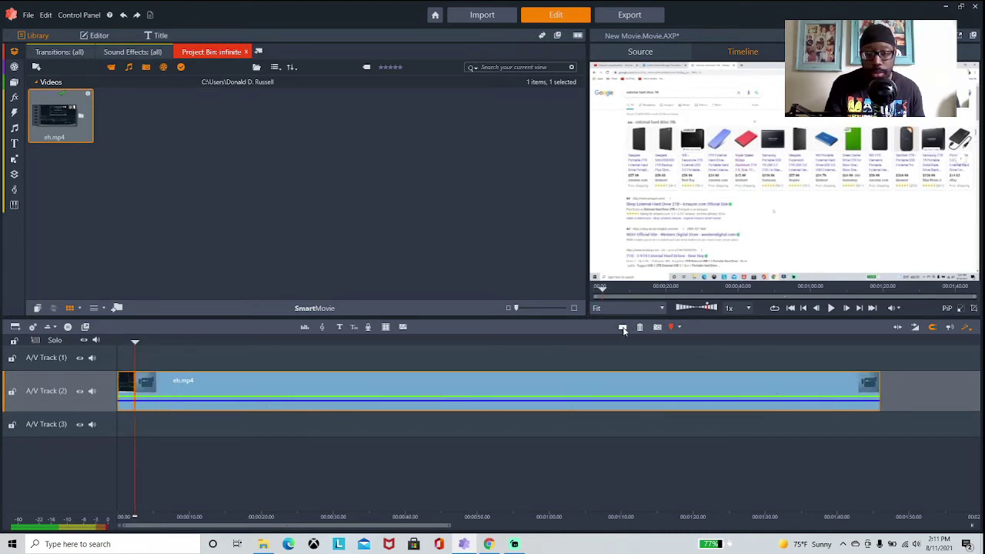
{"action": "key", "text": "Home"}
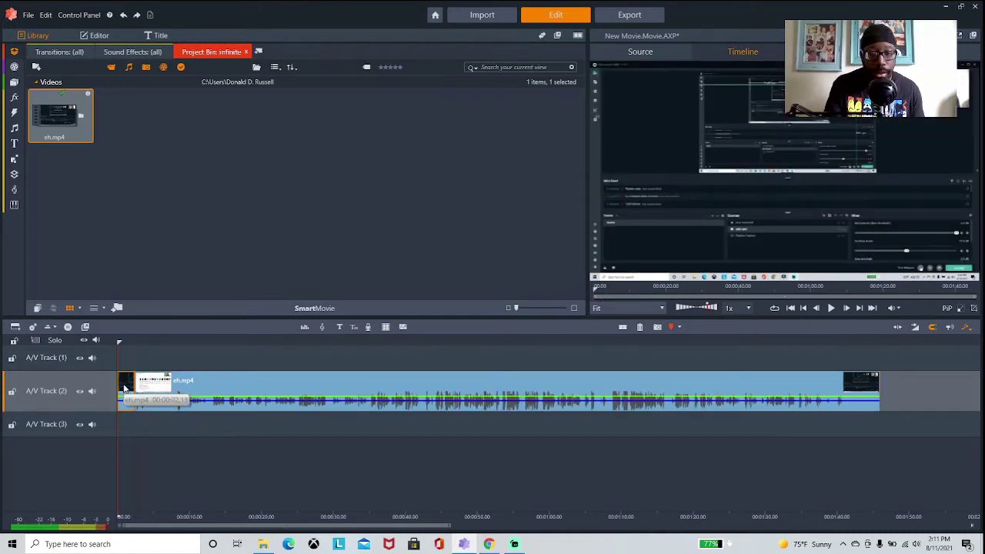
{"action": "right_click", "coordinate": [126, 389]}
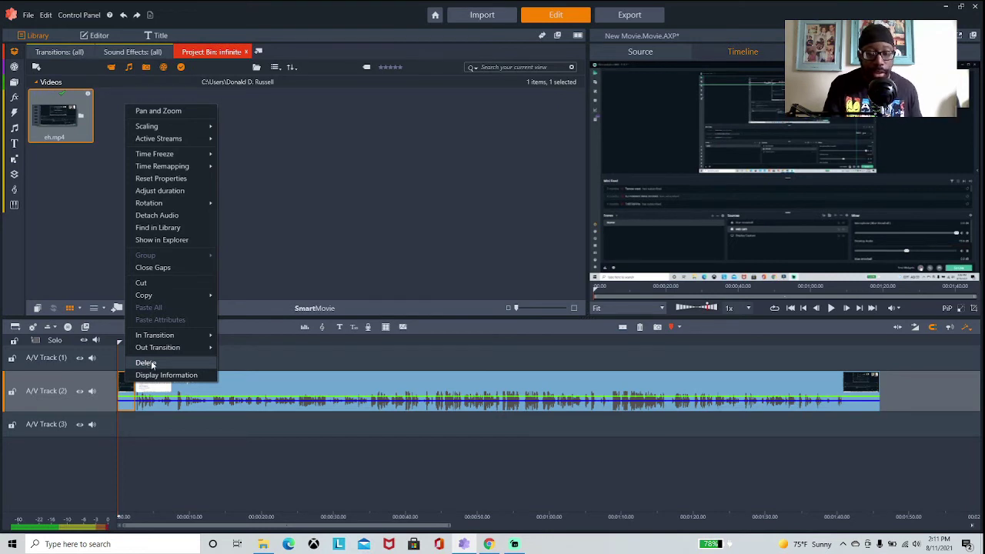
{"action": "left_click", "coordinate": [146, 363]}
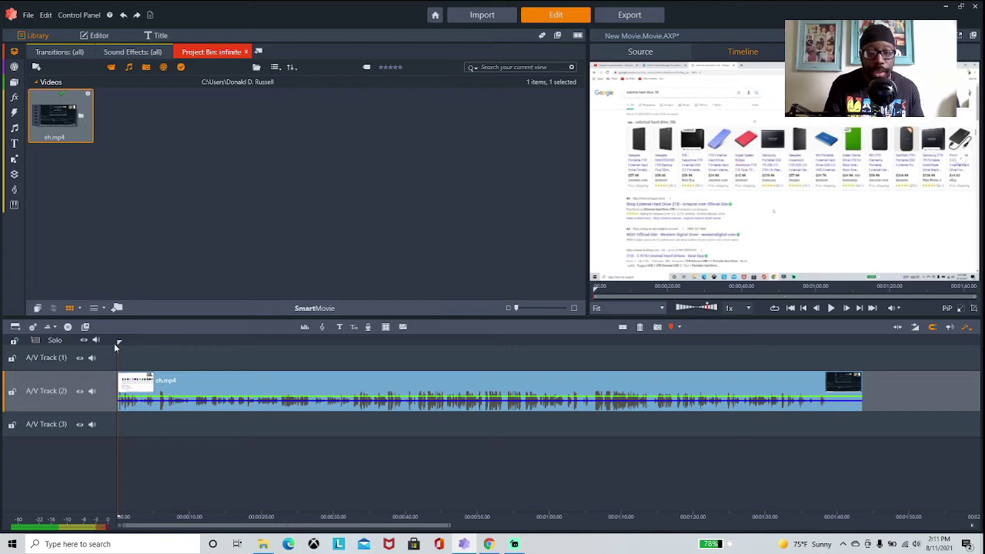
Step: Split eh.mp4 near its end with the razor and delete the final piece
{"action": "left_click_drag", "start_coordinate": [120, 344], "coordinate": [782, 392]}
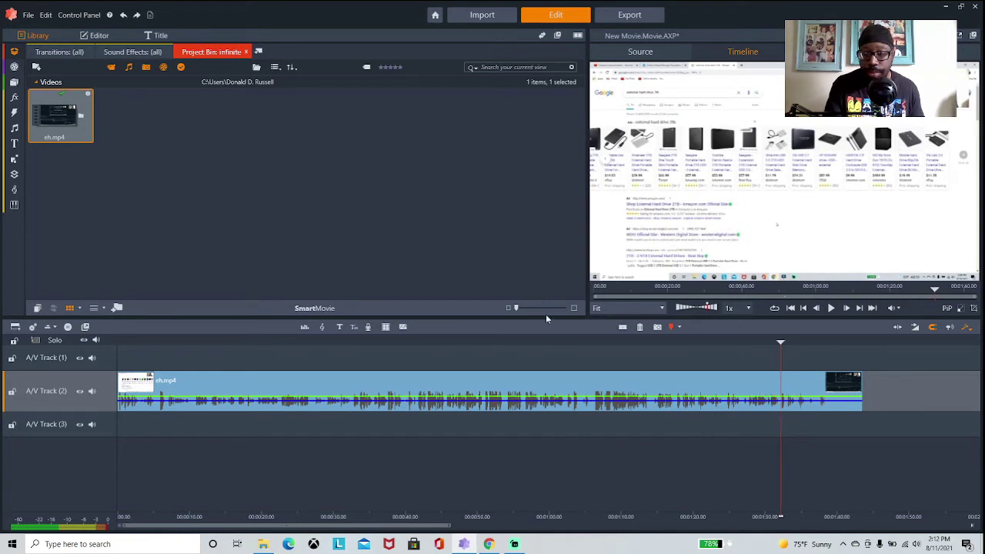
{"action": "left_click", "coordinate": [830, 308]}
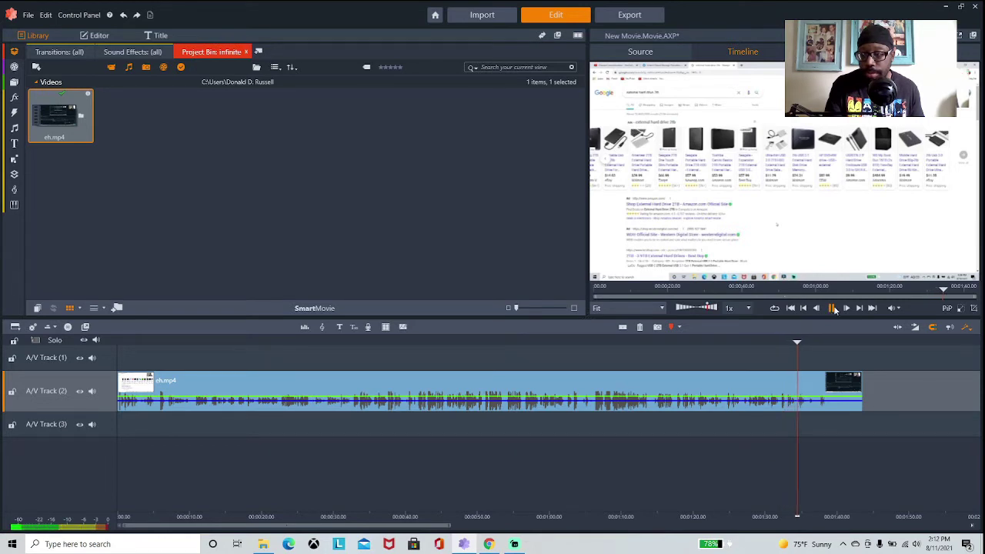
{"action": "left_click", "coordinate": [832, 308]}
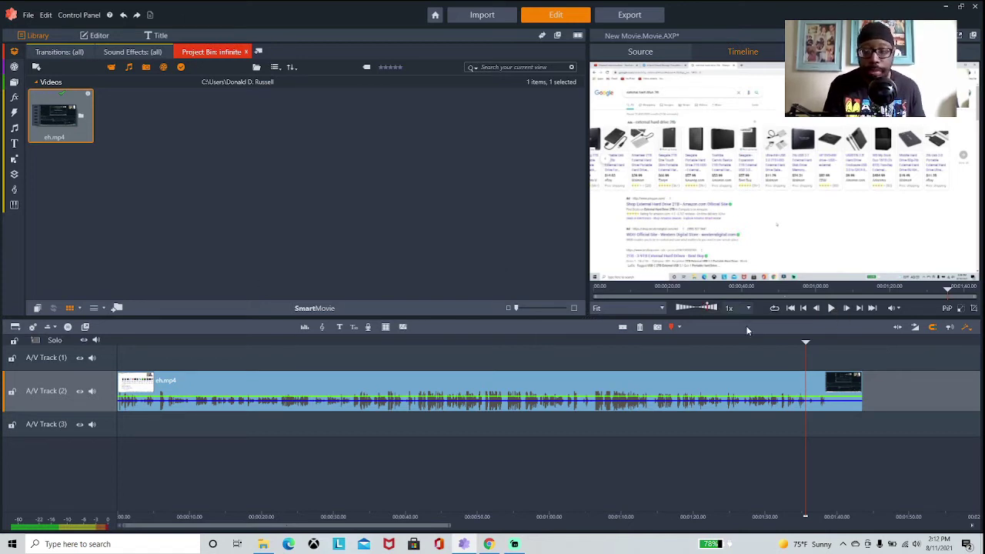
{"action": "left_click", "coordinate": [623, 327]}
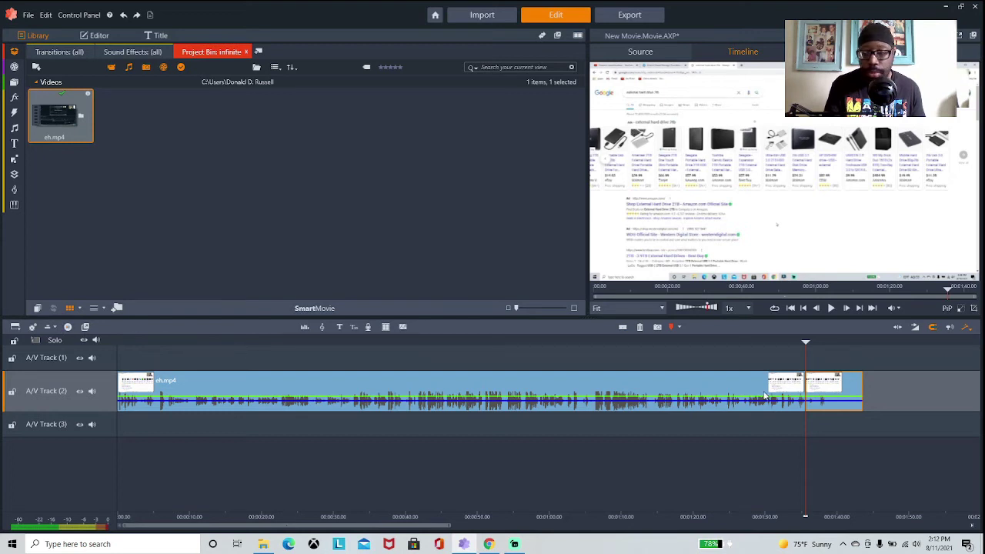
{"action": "right_click", "coordinate": [851, 387]}
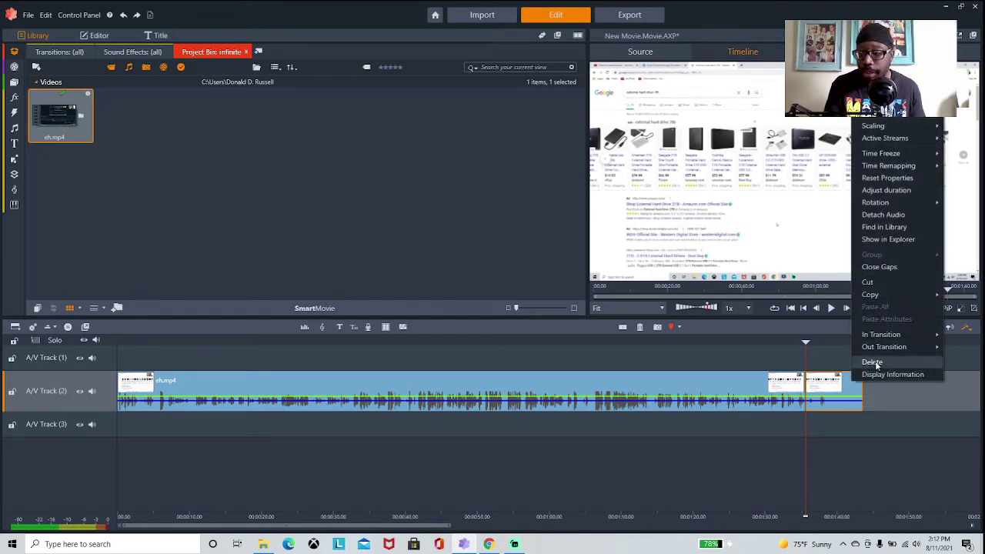
{"action": "left_click", "coordinate": [873, 363]}
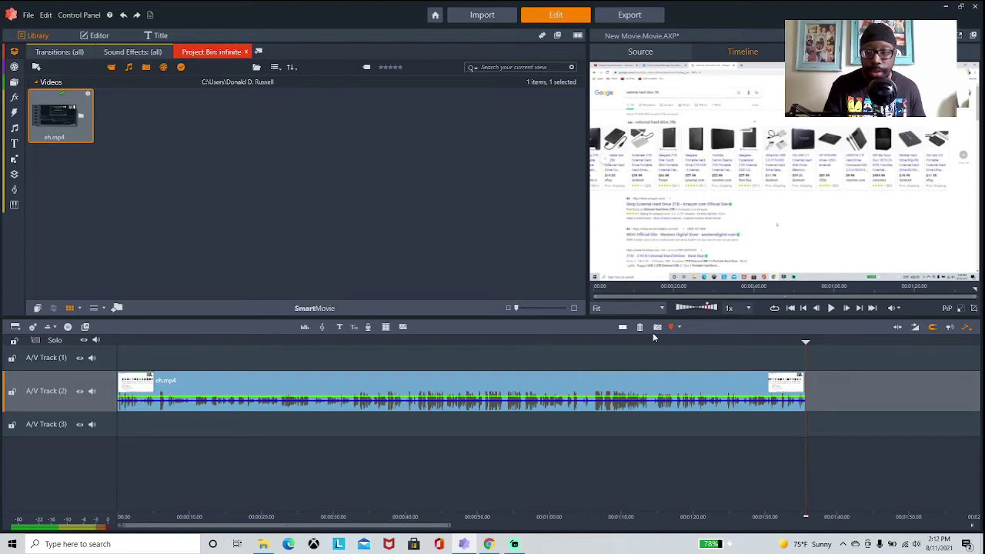
{"action": "left_click", "coordinate": [702, 342]}
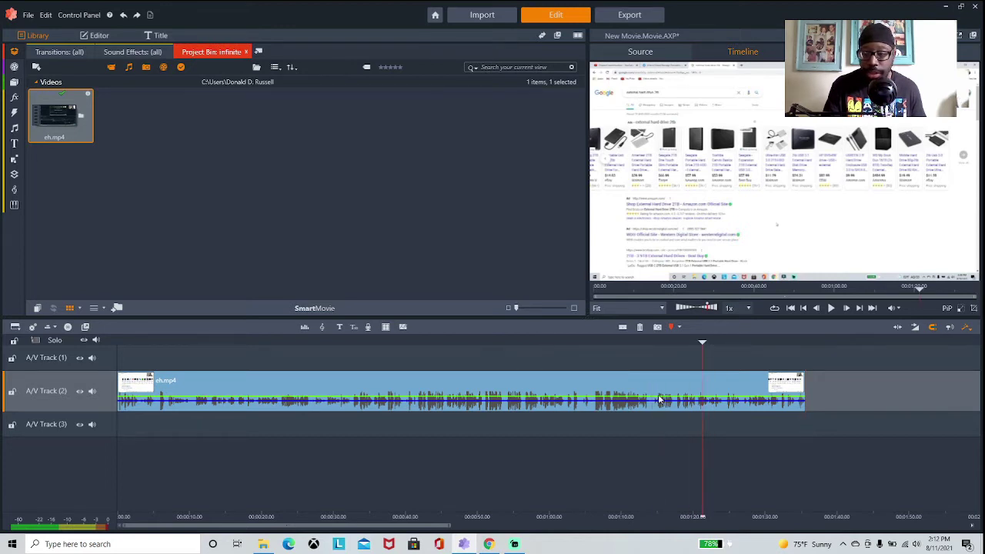
{"action": "right_click", "coordinate": [627, 367]}
{"action": "left_click", "coordinate": [794, 343]}
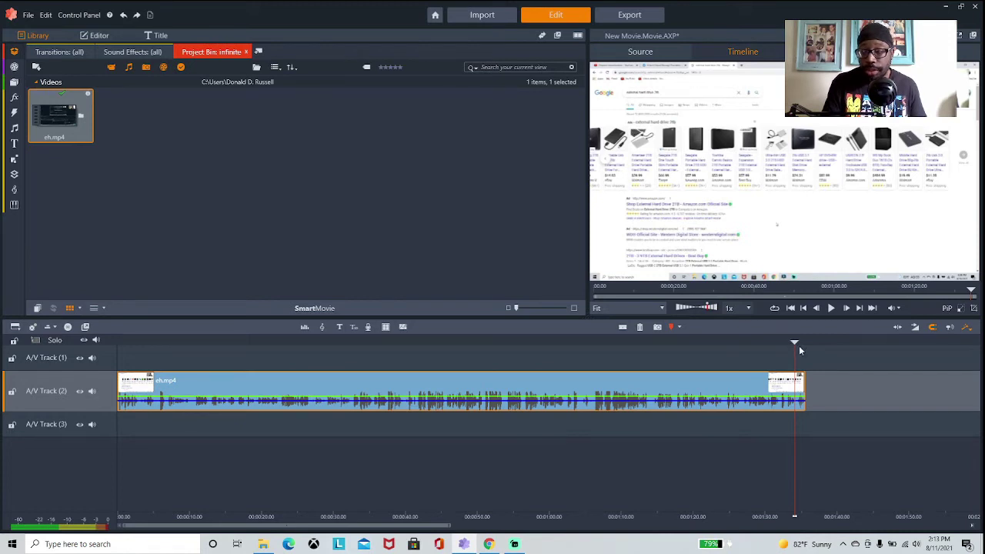
{"action": "left_click_drag", "start_coordinate": [795, 343], "coordinate": [592, 374]}
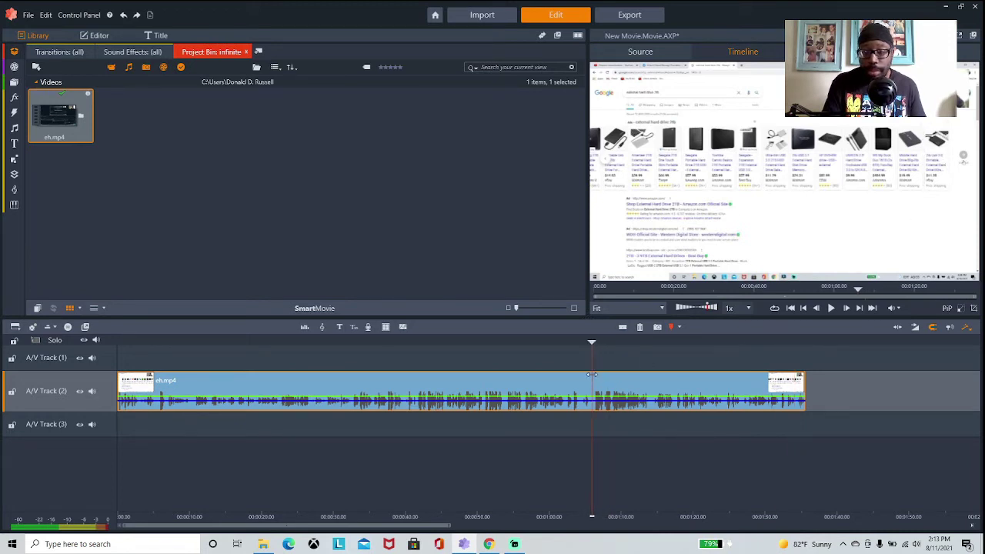
{"action": "left_click", "coordinate": [831, 309]}
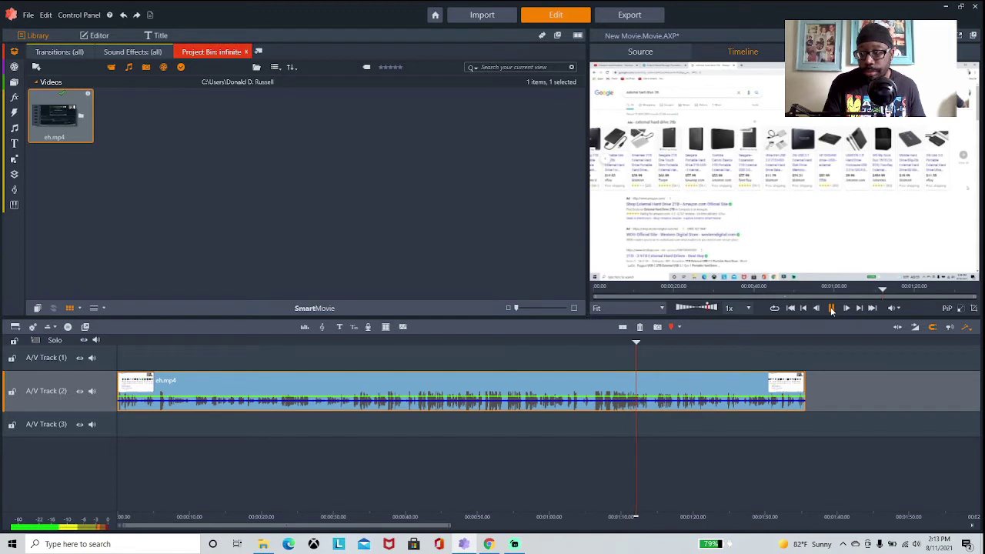
{"action": "left_click", "coordinate": [832, 308]}
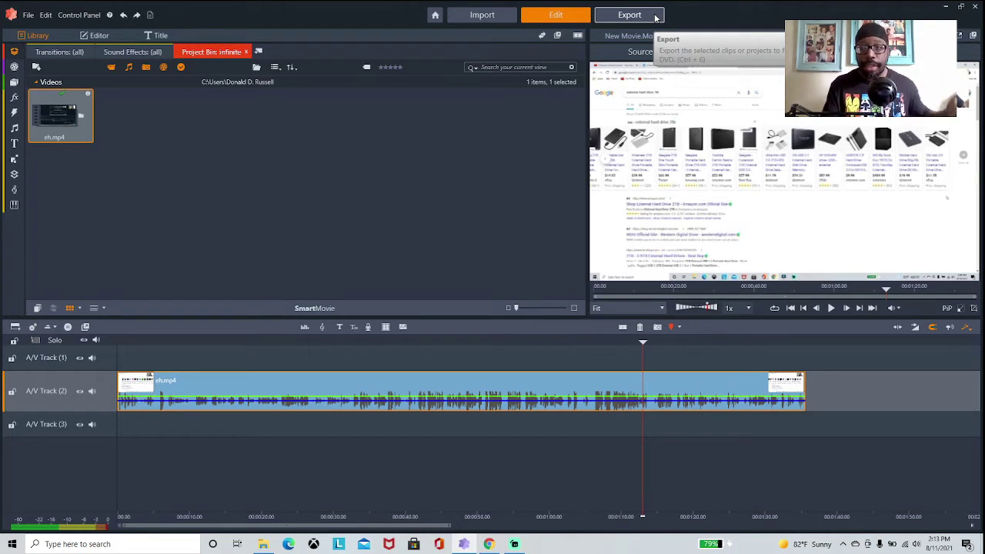
{"action": "left_click", "coordinate": [477, 15]}
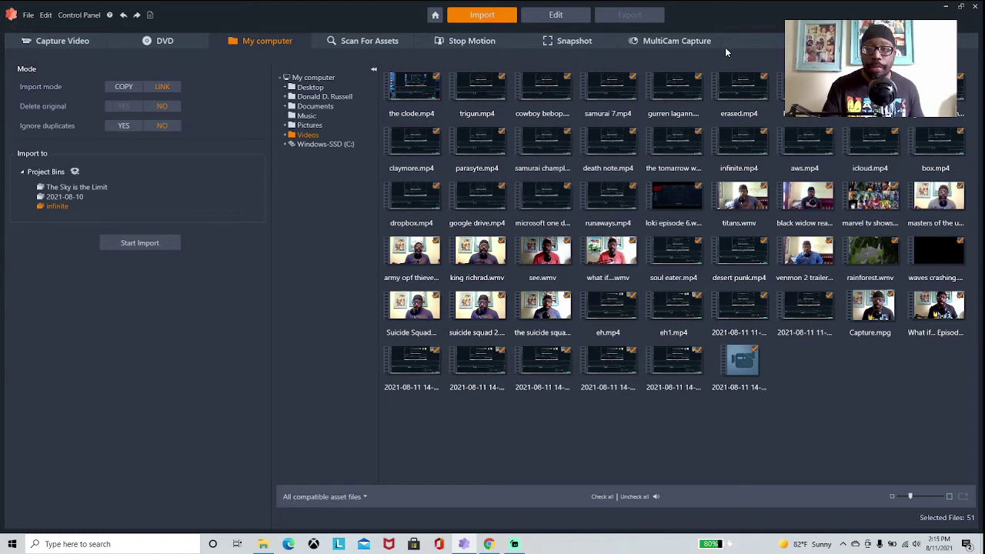
{"action": "left_click", "coordinate": [570, 17]}
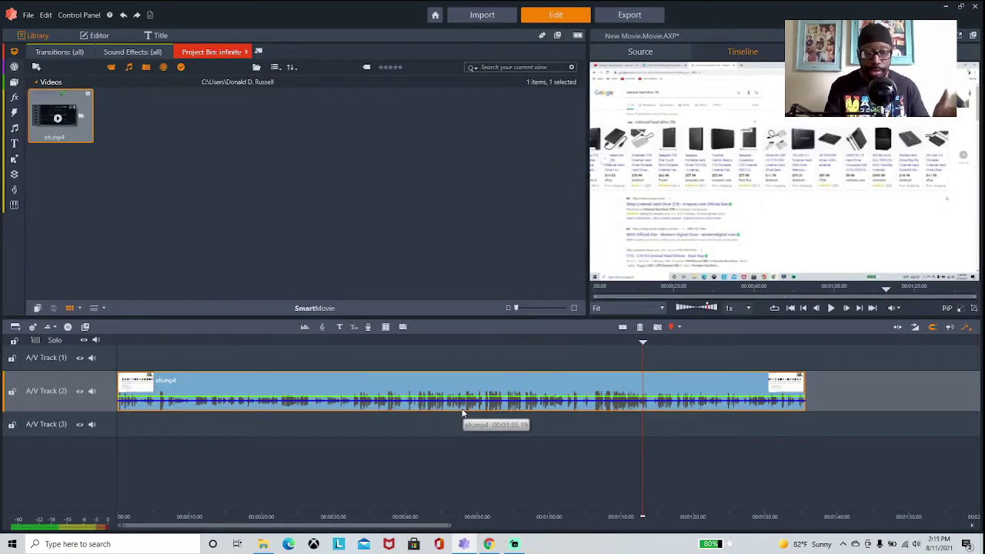
Step: Export the movie as 'EH 2' in H.264 HD 1080p and close the completion notice
{"action": "left_click", "coordinate": [632, 15]}
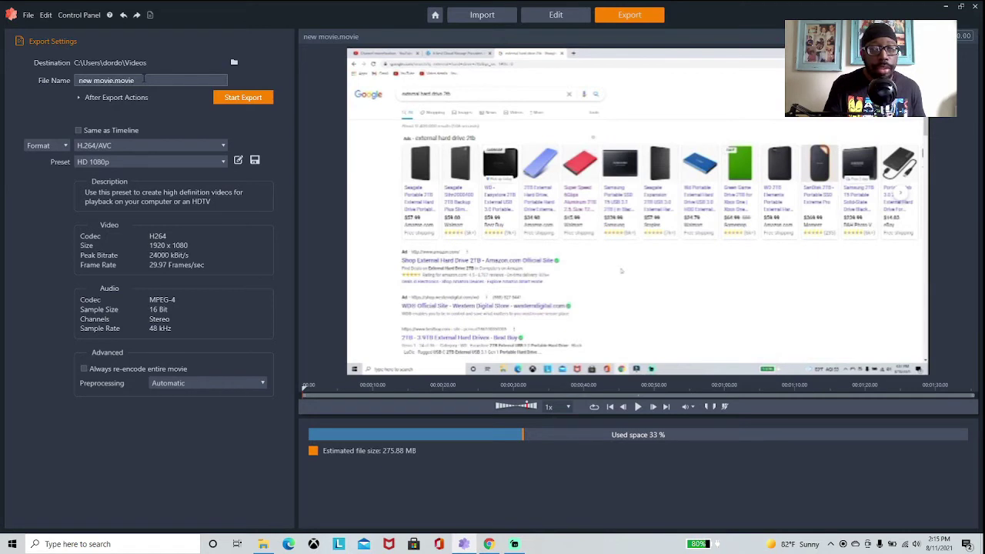
{"action": "left_click_drag", "start_coordinate": [144, 79], "coordinate": [53, 83]}
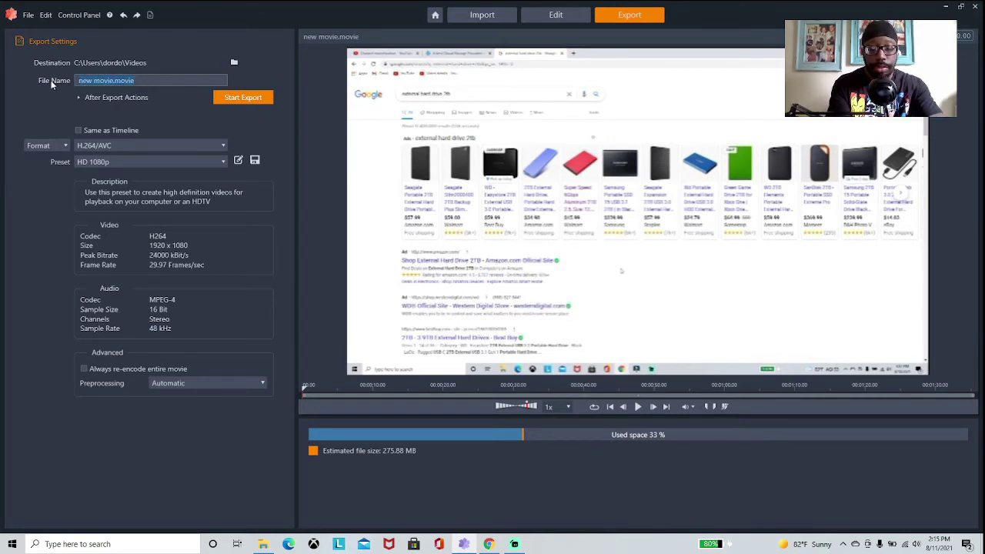
{"action": "type", "text": "EH 2"}
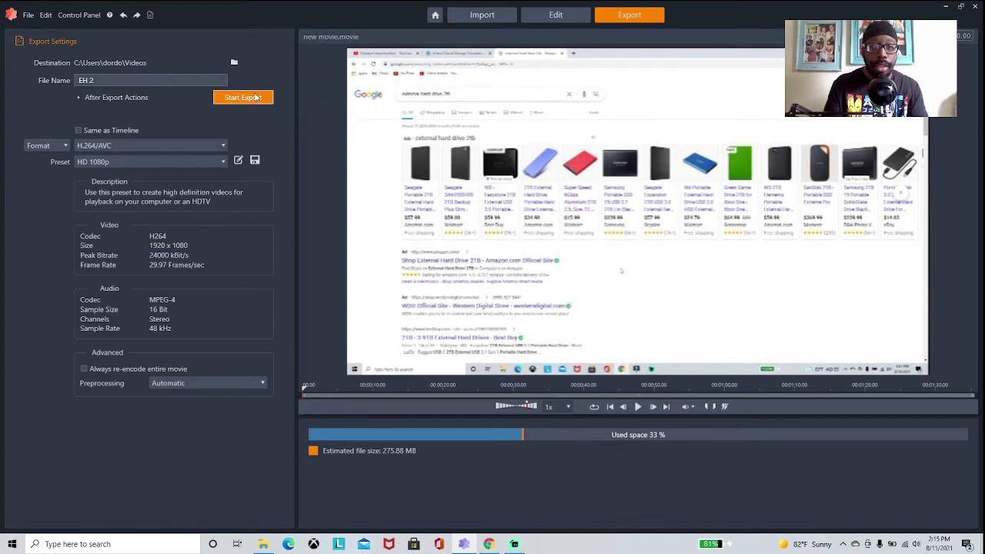
{"action": "left_click", "coordinate": [260, 100]}
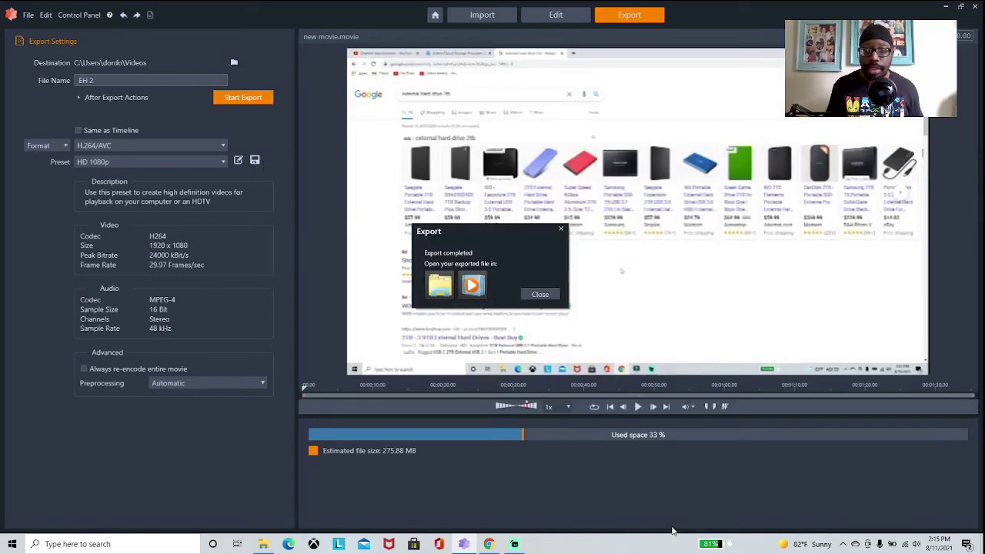
{"action": "left_click", "coordinate": [540, 294]}
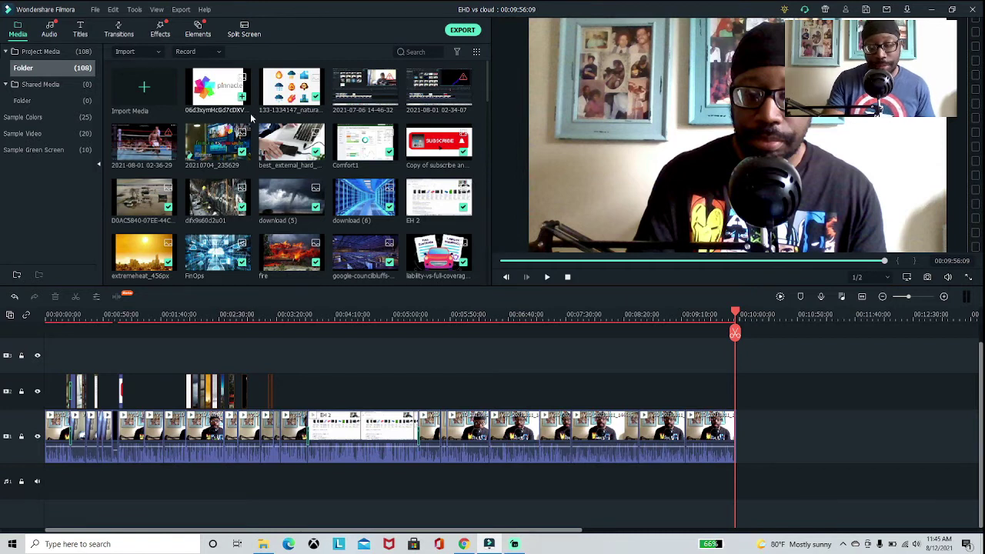
Step: Import the aws video from the Videos folder into the project media
{"action": "left_click", "coordinate": [142, 78]}
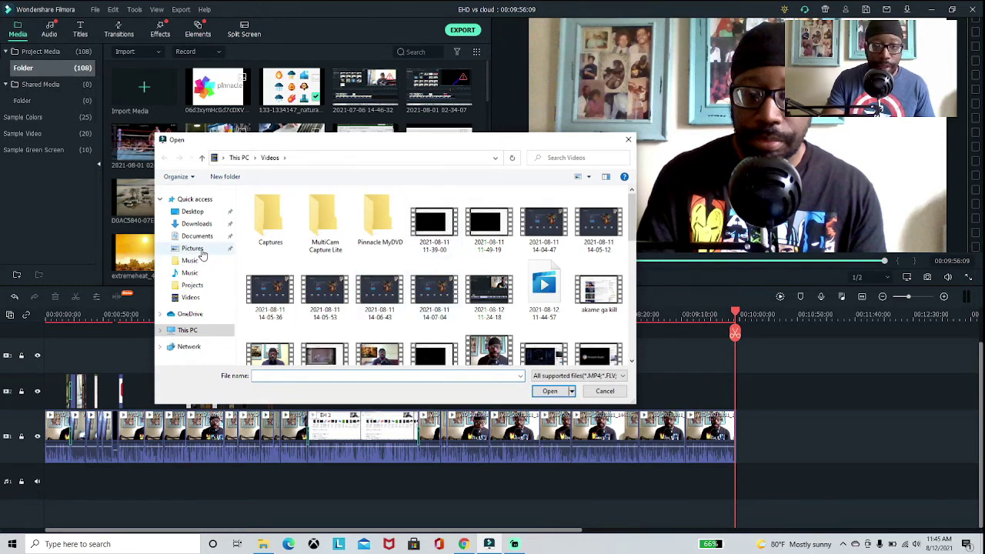
{"action": "left_click", "coordinate": [199, 224]}
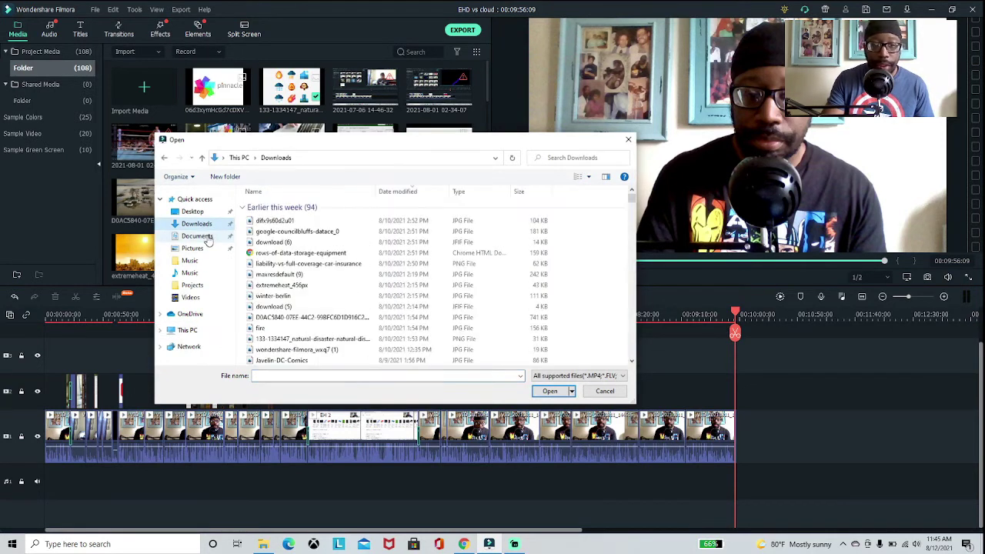
{"action": "left_click", "coordinate": [204, 236]}
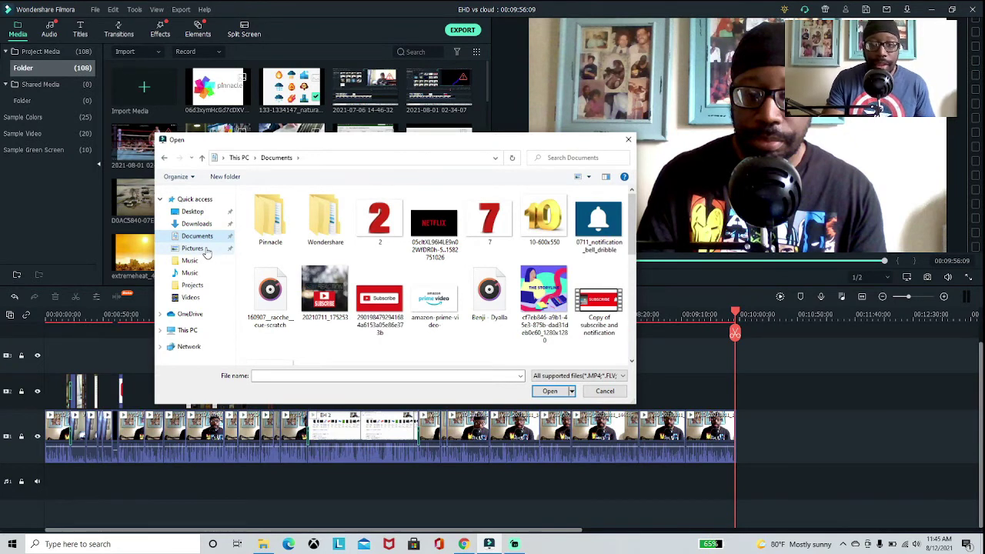
{"action": "left_click", "coordinate": [191, 297]}
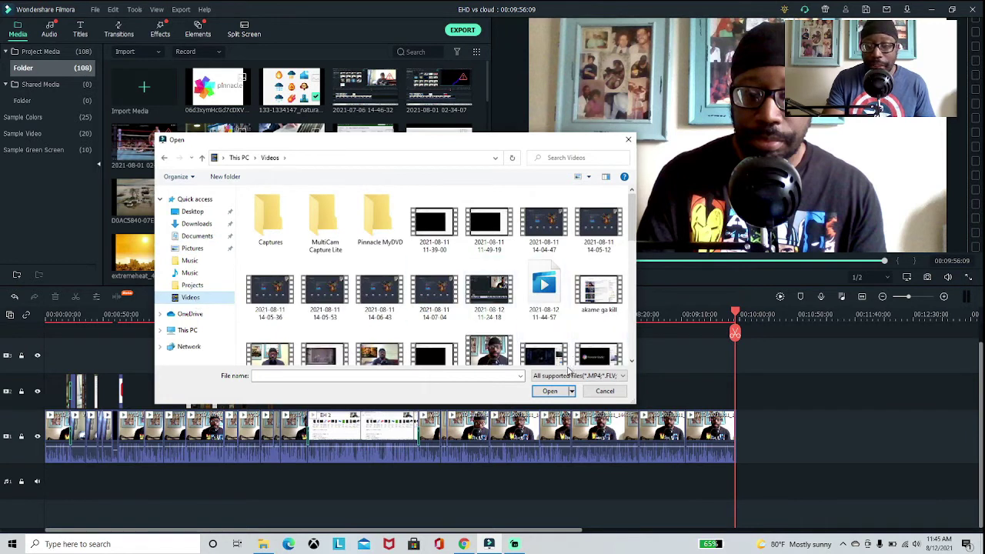
{"action": "scroll", "coordinate": [562, 256], "scroll_direction": "down", "scroll_amount": 1}
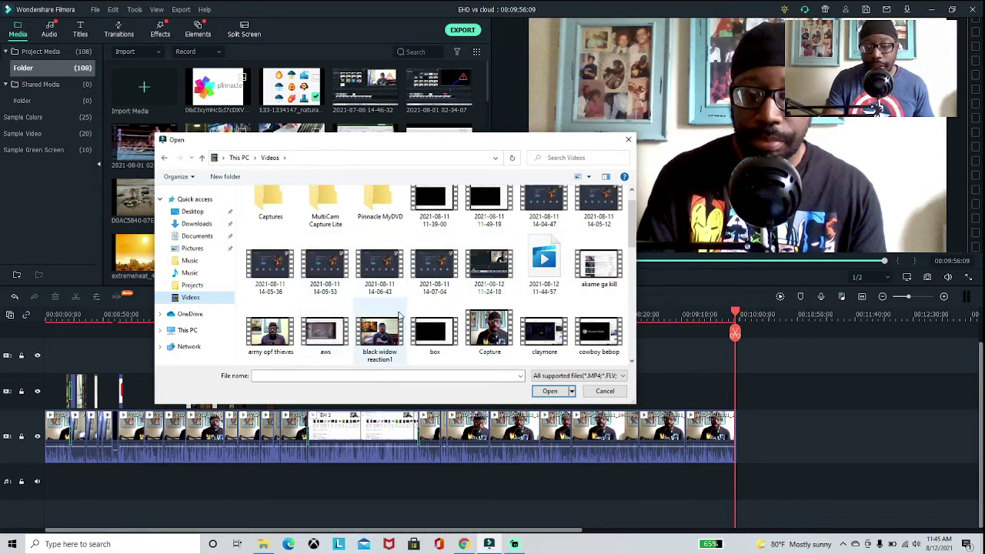
{"action": "left_click", "coordinate": [327, 348]}
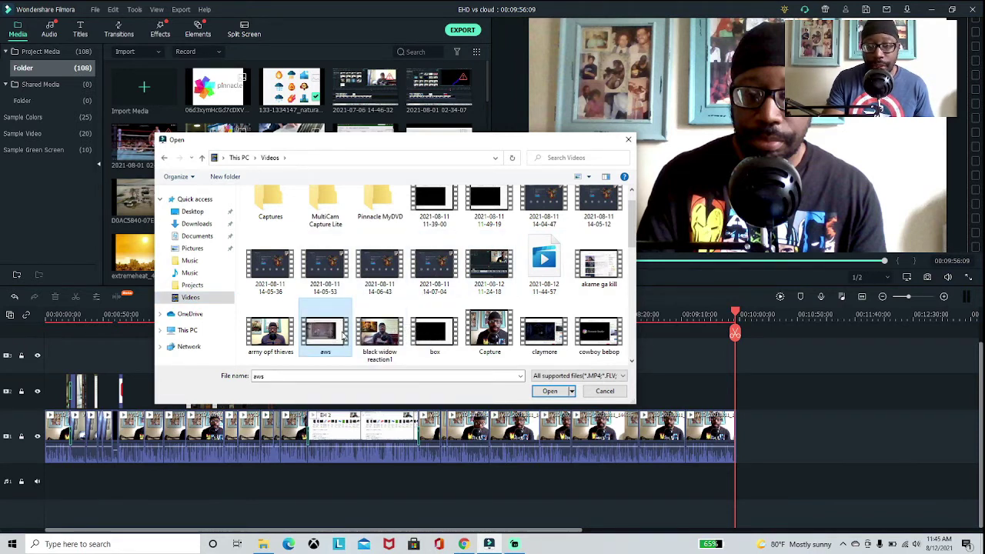
{"action": "left_click", "coordinate": [541, 393]}
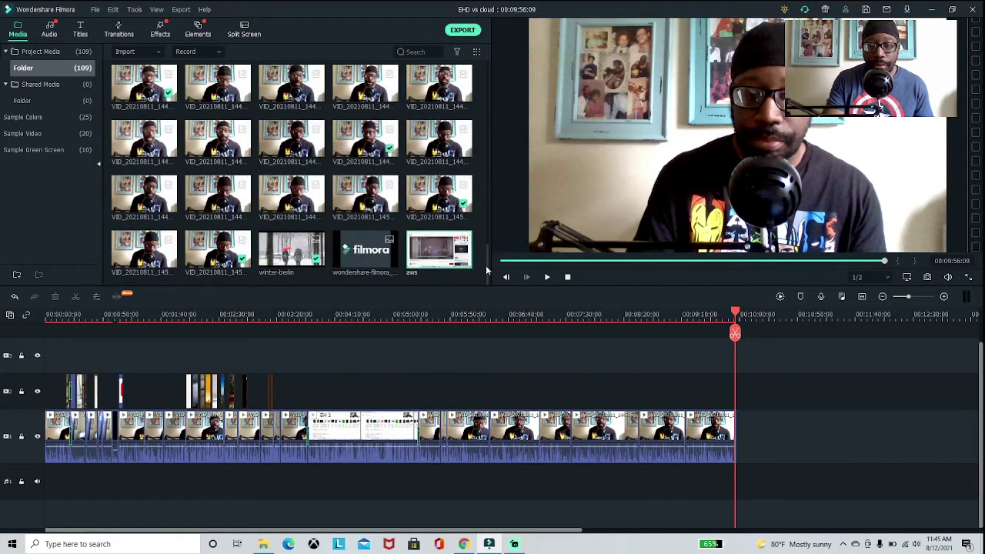
{"action": "scroll", "coordinate": [120, 134], "scroll_direction": "up", "scroll_amount": 10}
Step: Import the box and dropbox videos into the project media
{"action": "left_click", "coordinate": [138, 108]}
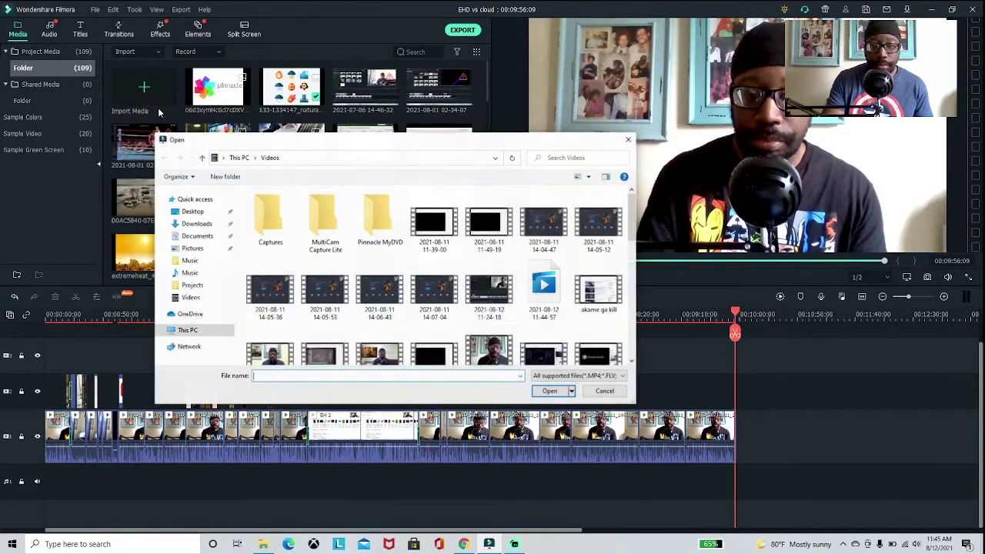
{"action": "scroll", "coordinate": [441, 308], "scroll_direction": "down", "scroll_amount": 1}
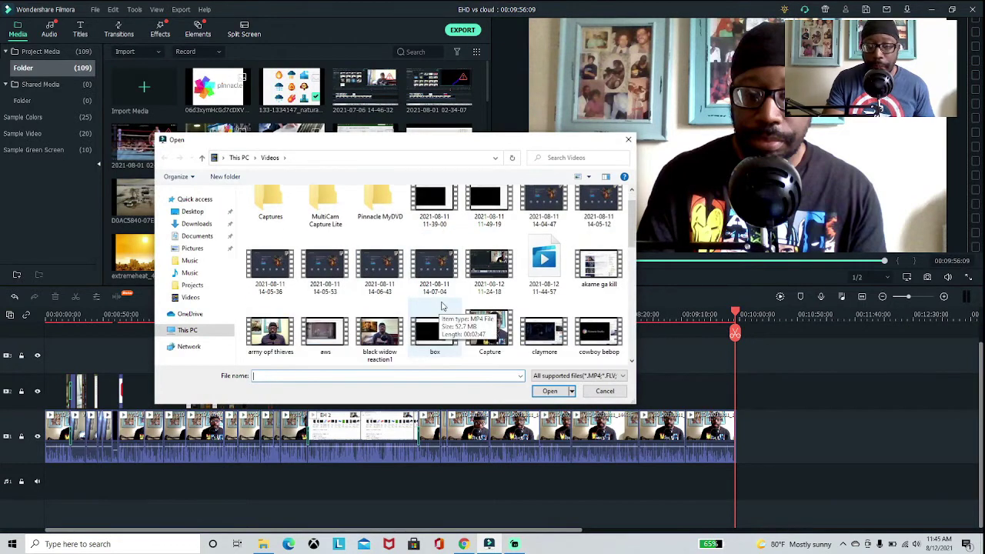
{"action": "left_click", "coordinate": [431, 335]}
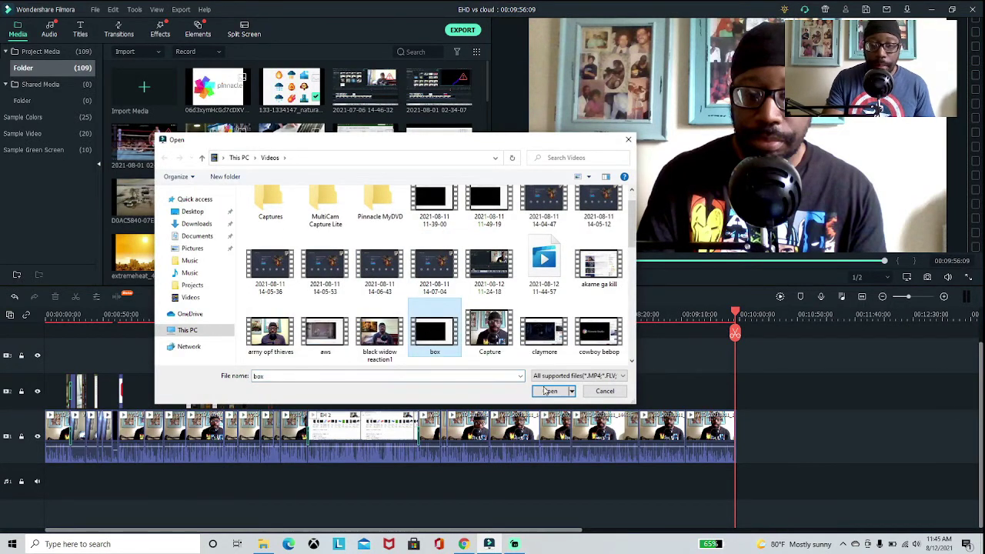
{"action": "left_click", "coordinate": [550, 391]}
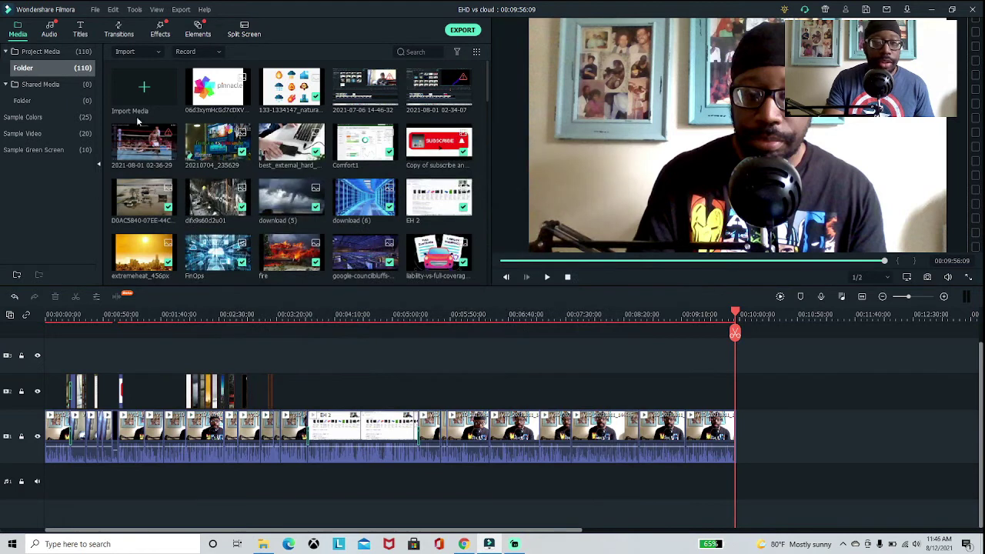
{"action": "left_click", "coordinate": [146, 91]}
{"action": "scroll", "coordinate": [570, 324], "scroll_direction": "down", "scroll_amount": 1}
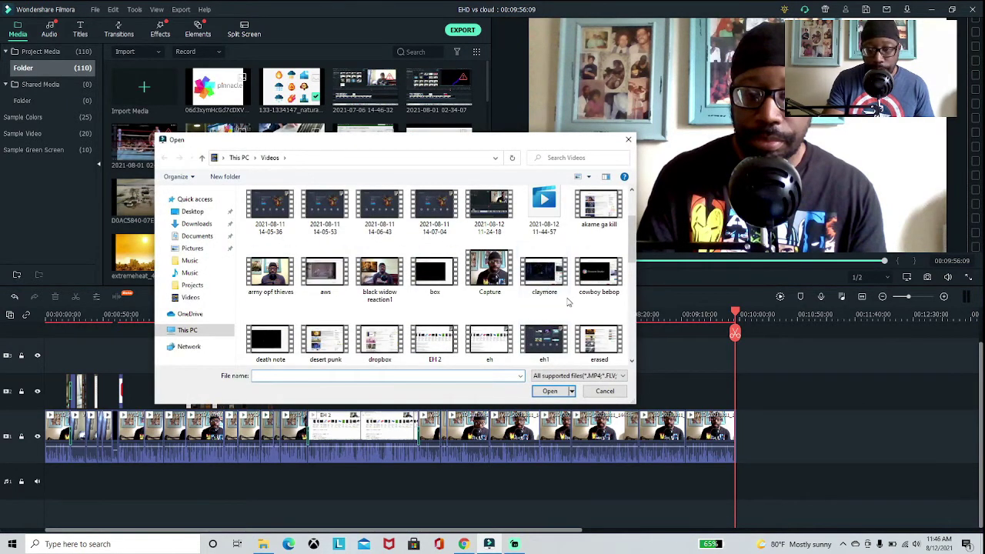
{"action": "left_click", "coordinate": [386, 343]}
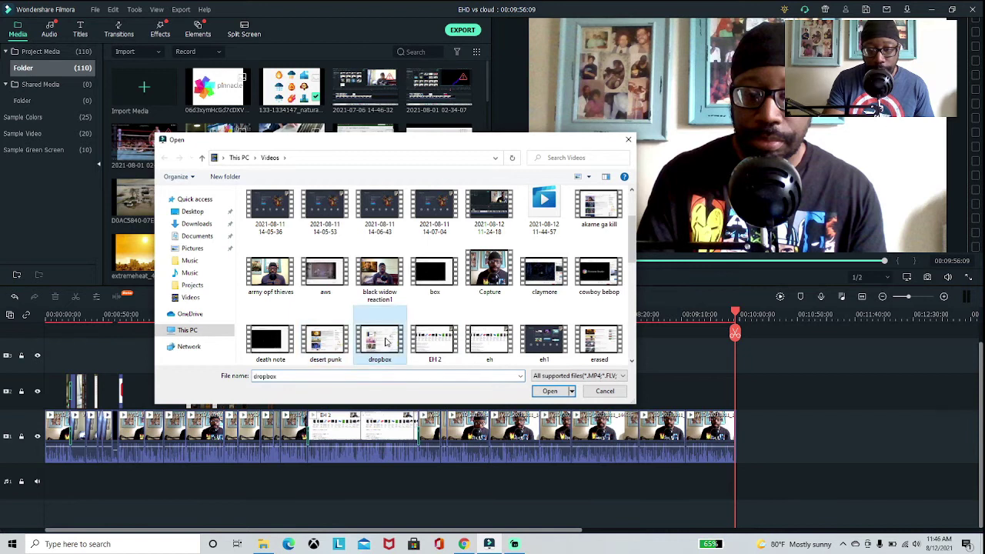
{"action": "left_click", "coordinate": [549, 391]}
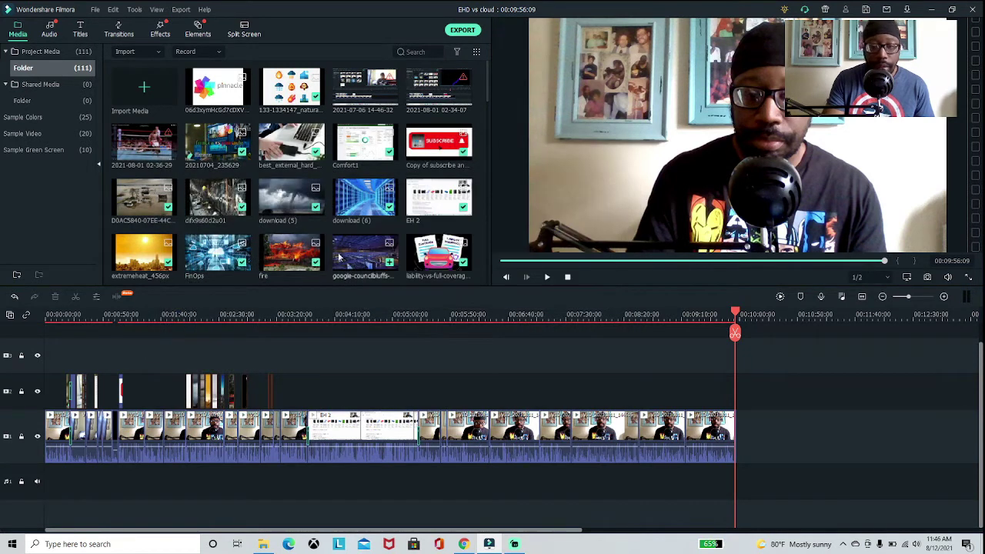
Step: Import the google drive video into the project
{"action": "left_click", "coordinate": [151, 102]}
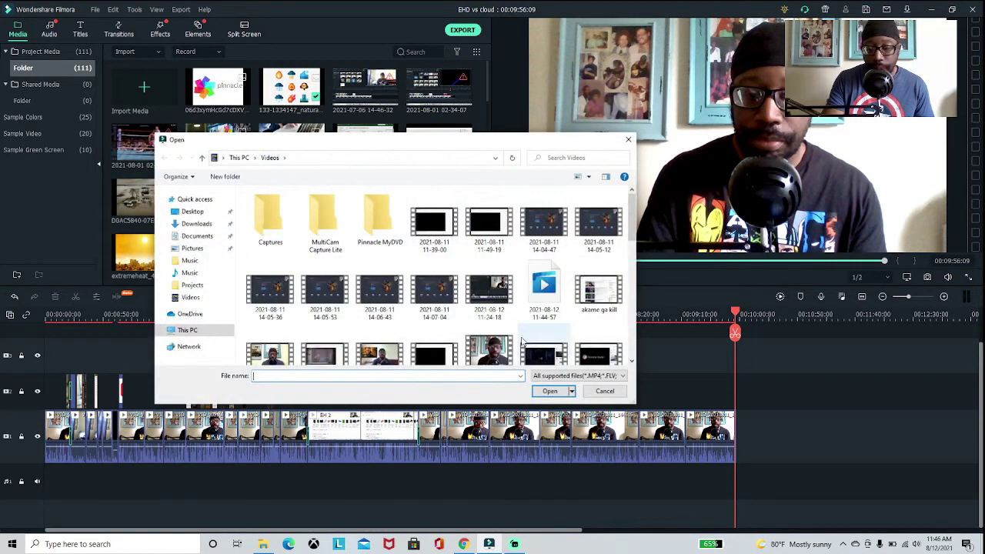
{"action": "scroll", "coordinate": [500, 300], "scroll_direction": "down", "scroll_amount": 2}
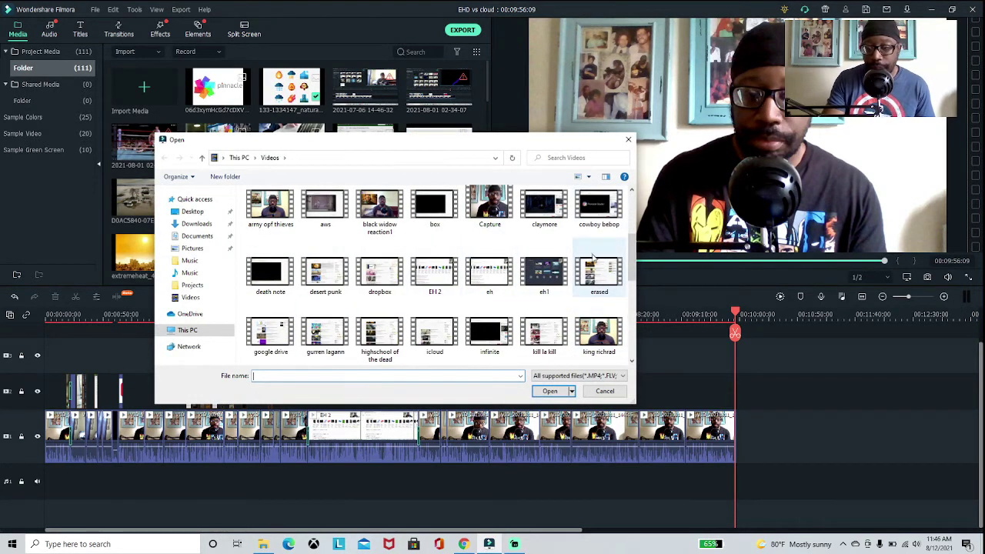
{"action": "scroll", "coordinate": [589, 262], "scroll_direction": "up", "scroll_amount": 1}
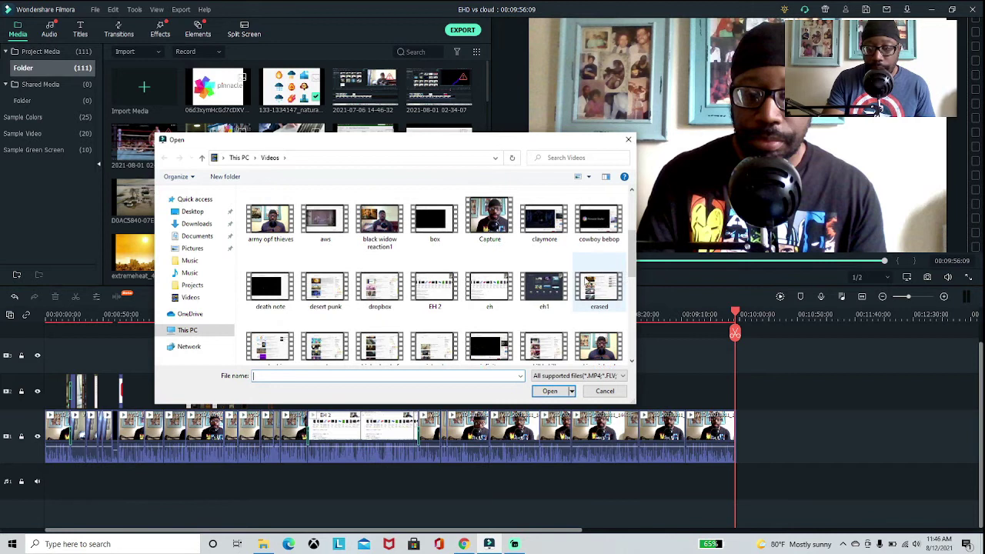
{"action": "scroll", "coordinate": [561, 312], "scroll_direction": "down", "scroll_amount": 1}
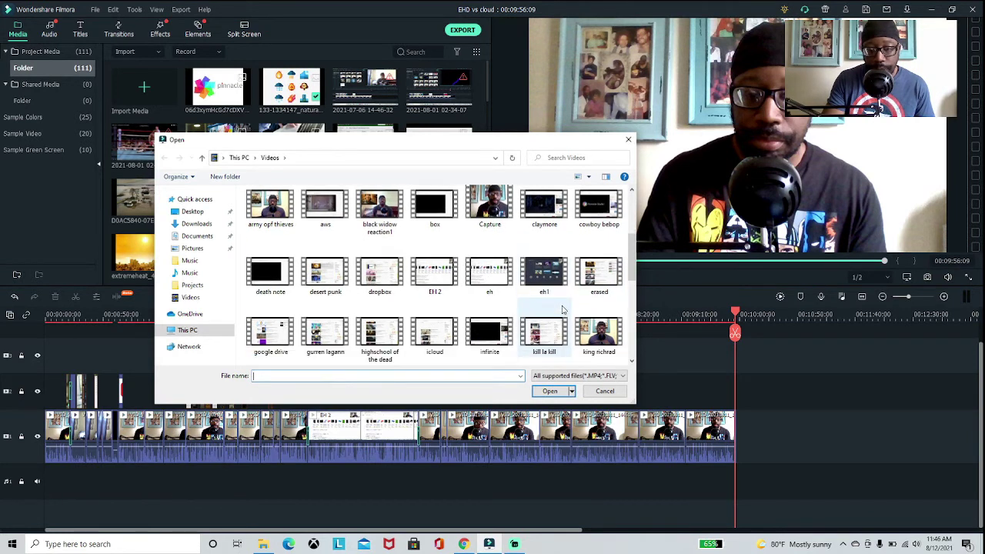
{"action": "left_click", "coordinate": [271, 335]}
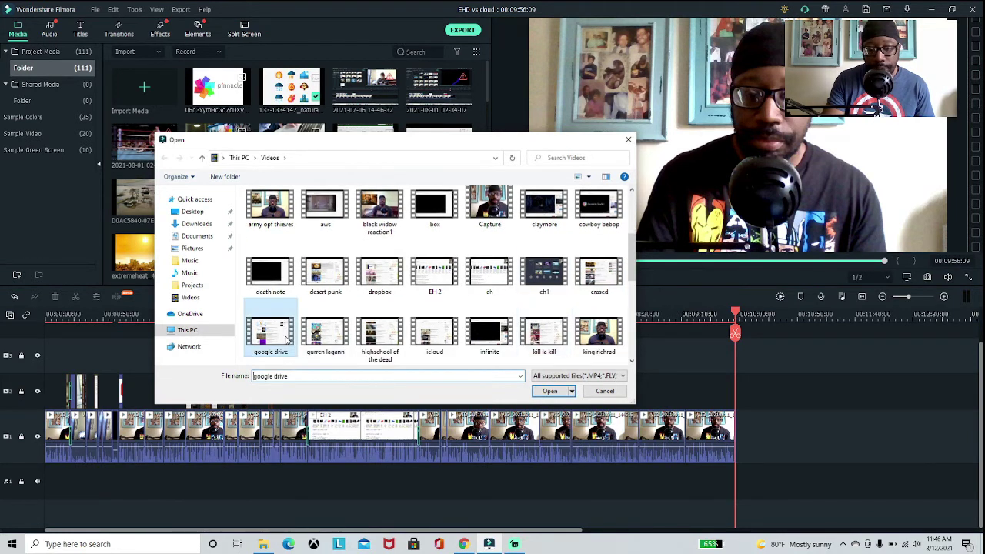
{"action": "left_click", "coordinate": [548, 391]}
Step: Import the icloud video into the project
{"action": "left_click", "coordinate": [154, 106]}
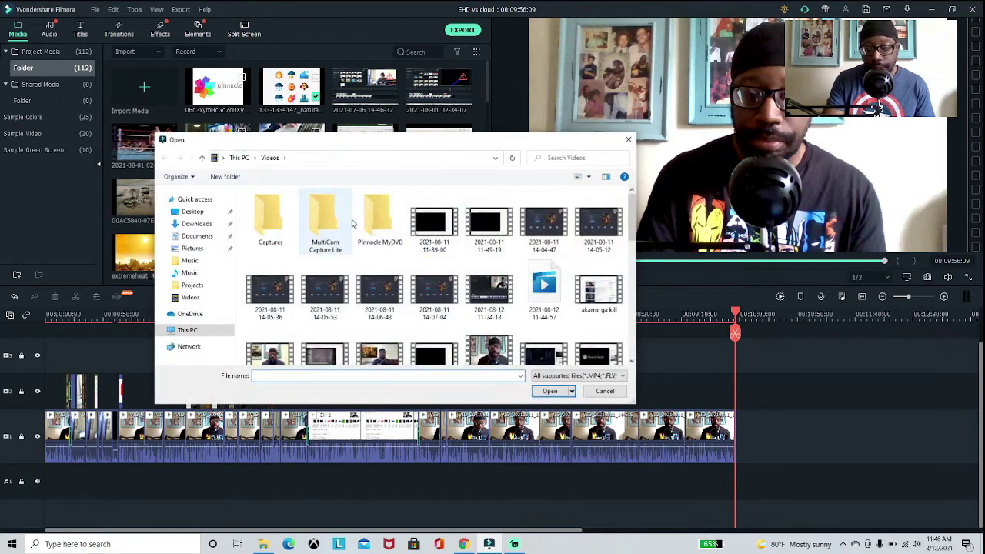
{"action": "scroll", "coordinate": [448, 294], "scroll_direction": "down", "scroll_amount": 10}
{"action": "scroll", "coordinate": [454, 289], "scroll_direction": "up", "scroll_amount": 1}
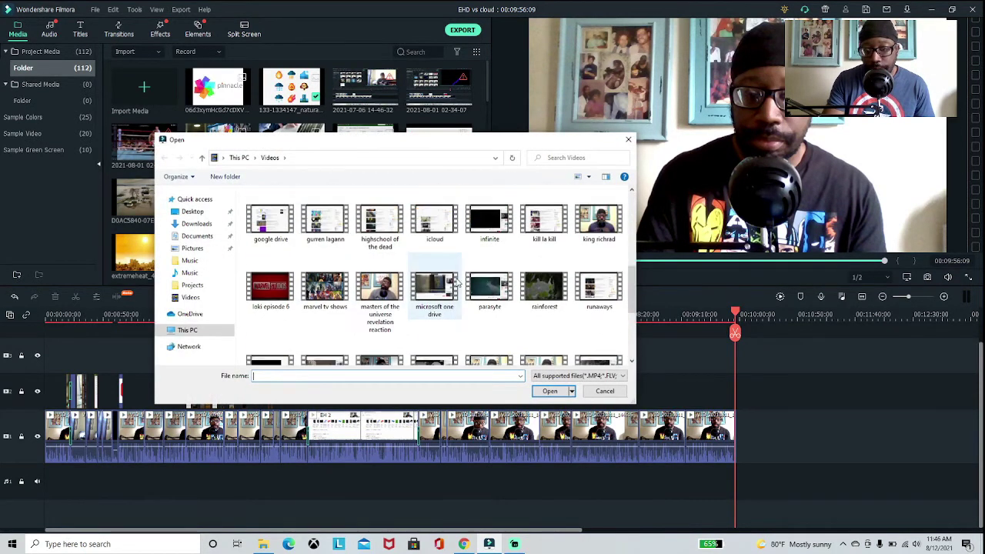
{"action": "left_click", "coordinate": [442, 229]}
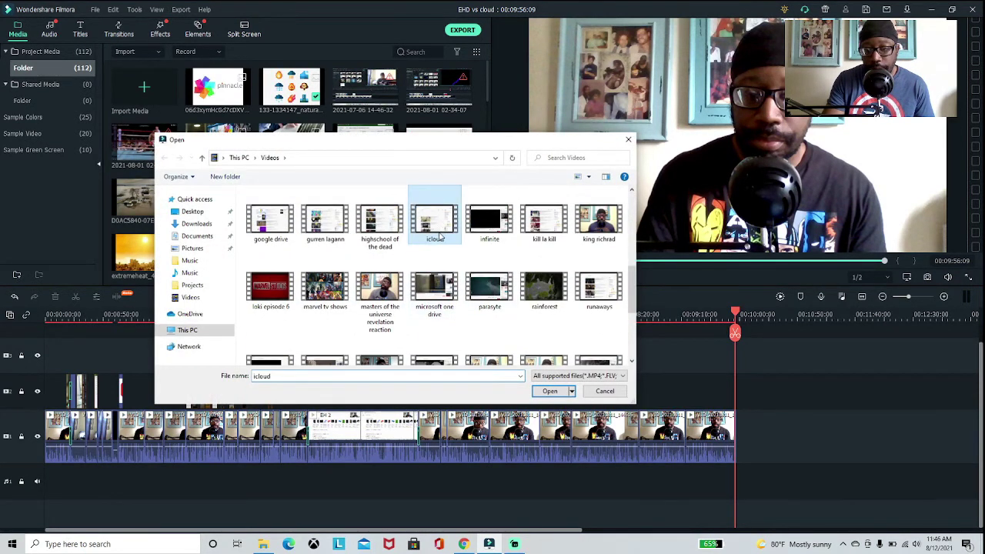
{"action": "left_click", "coordinate": [549, 390]}
Step: Import the microsoft one drive video into the project
{"action": "left_click", "coordinate": [144, 88]}
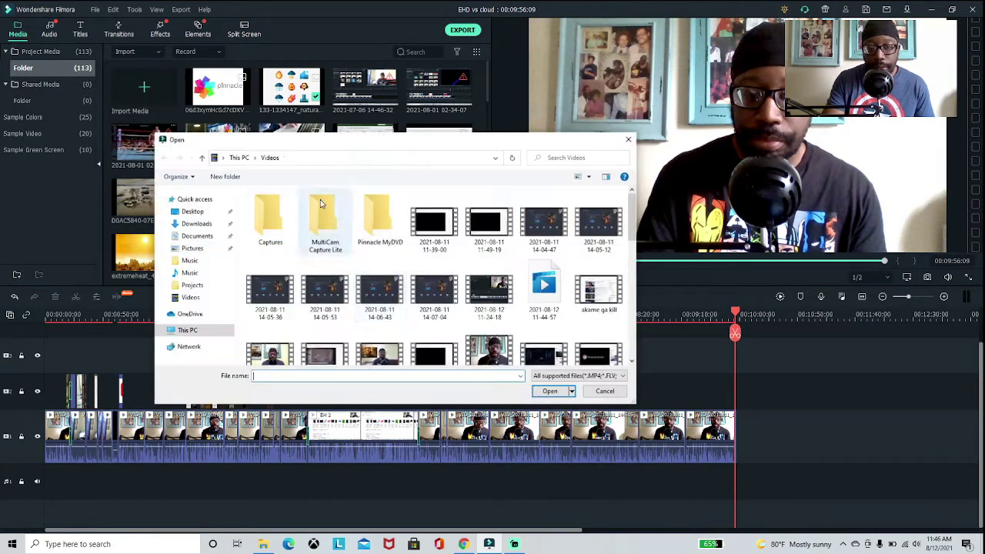
{"action": "scroll", "coordinate": [401, 284], "scroll_direction": "down", "scroll_amount": 1}
{"action": "scroll", "coordinate": [400, 285], "scroll_direction": "down", "scroll_amount": 5}
{"action": "left_click", "coordinate": [437, 317]}
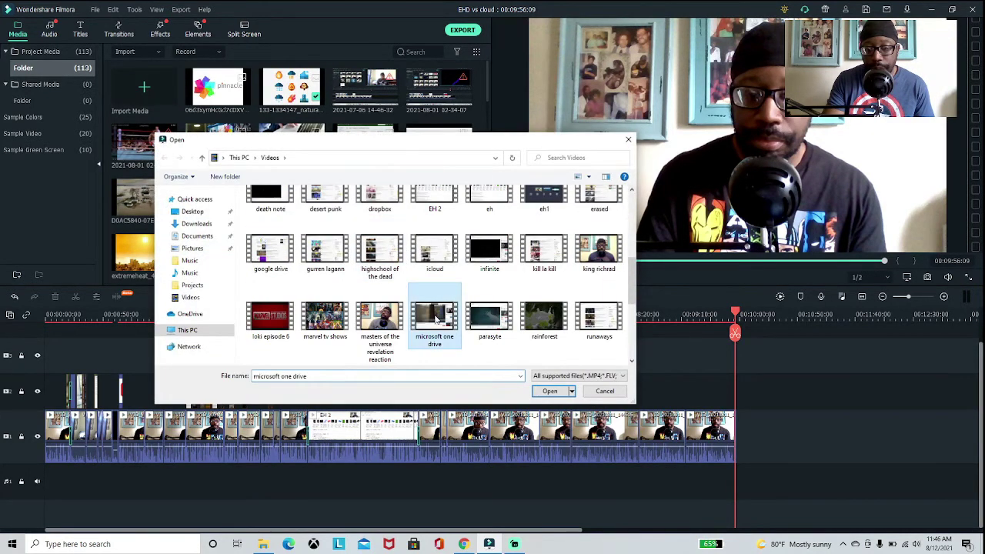
{"action": "left_click", "coordinate": [549, 391]}
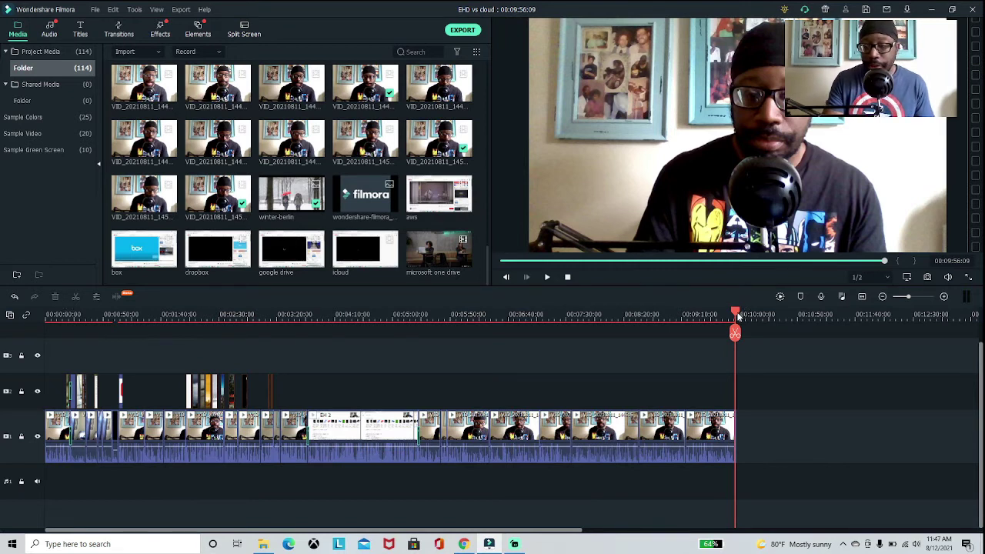
Step: Move the playhead back to 00:08:30 and split the main-track clip there
{"action": "left_click_drag", "start_coordinate": [738, 316], "coordinate": [637, 345]}
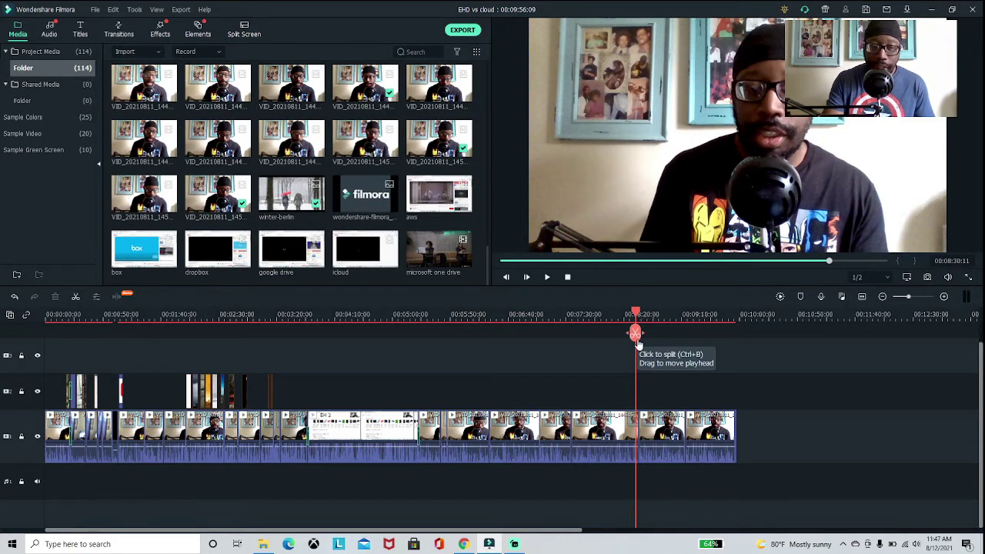
{"action": "left_click", "coordinate": [637, 341]}
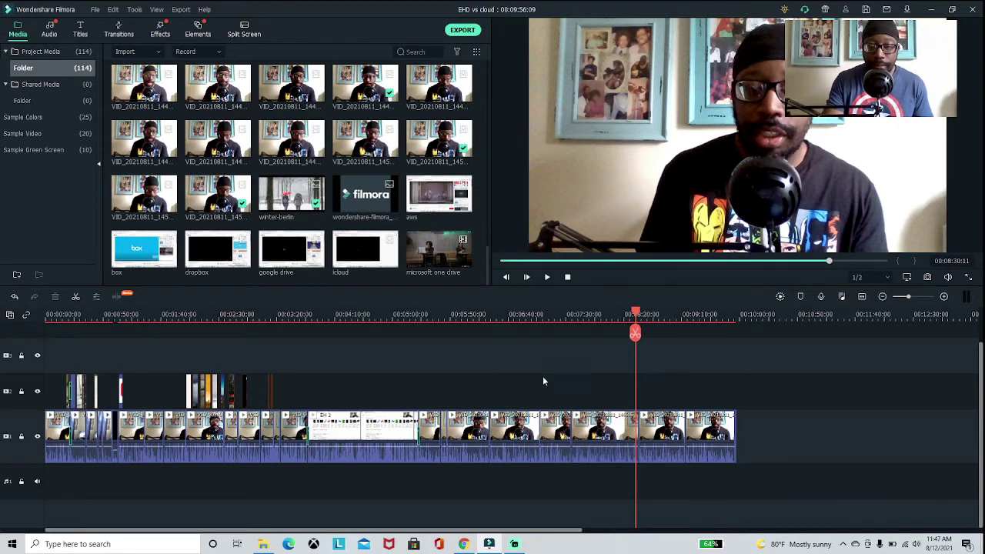
Step: Zoom the timeline and drag the playhead back to about 00:05:49
{"action": "right_click", "coordinate": [531, 423]}
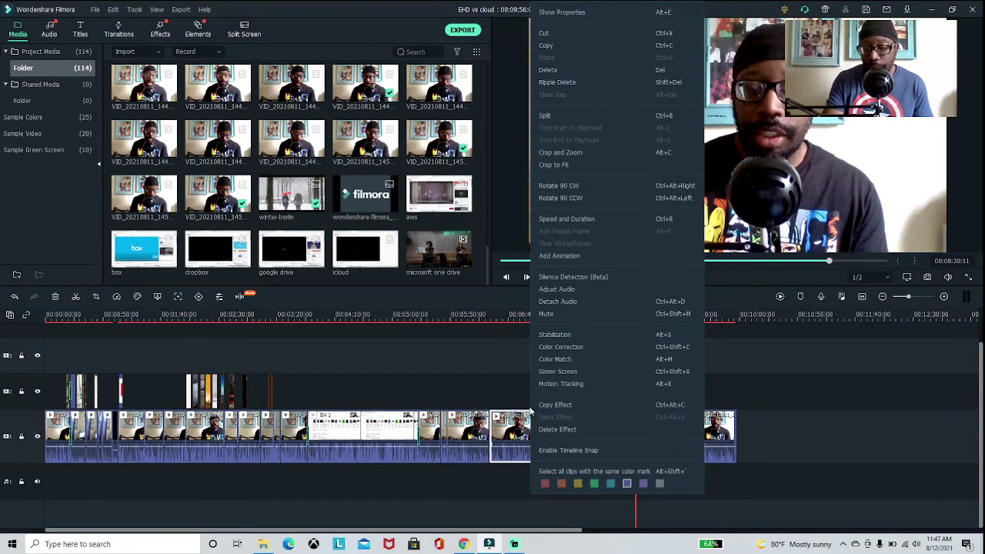
{"action": "left_click", "coordinate": [522, 361]}
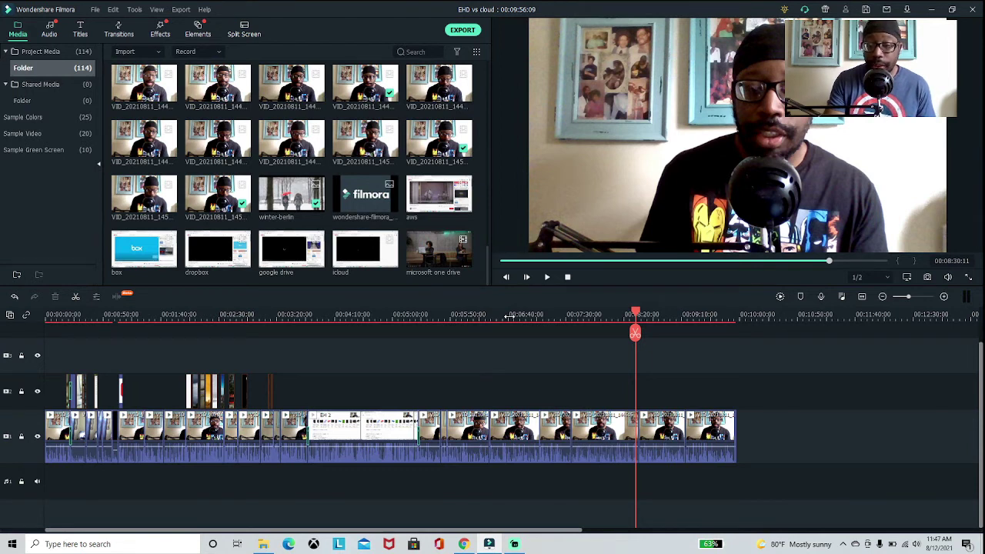
{"action": "scroll", "coordinate": [508, 316], "scroll_direction": "up", "scroll_amount": 5}
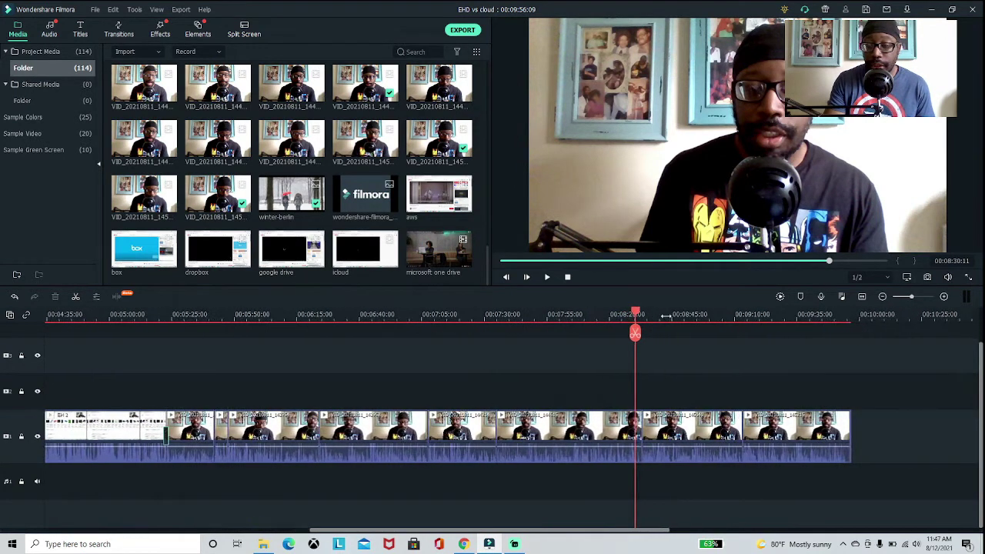
{"action": "scroll", "coordinate": [667, 315], "scroll_direction": "down", "scroll_amount": 4}
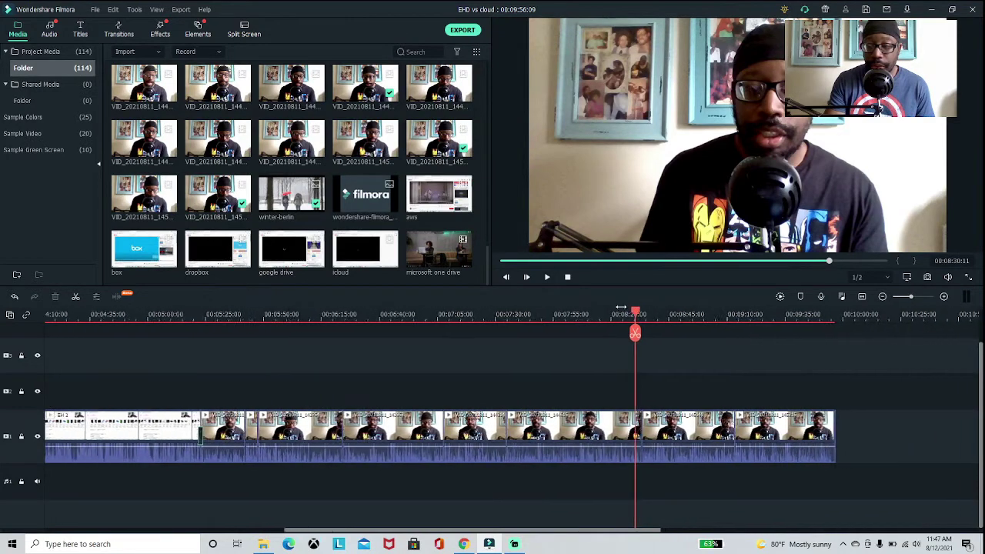
{"action": "scroll", "coordinate": [620, 307], "scroll_direction": "down", "scroll_amount": 4}
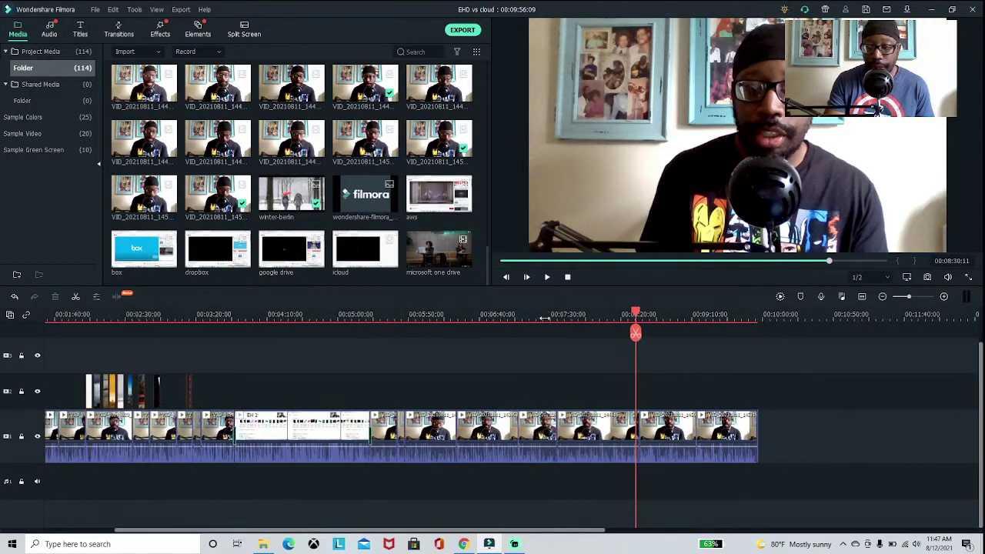
{"action": "scroll", "coordinate": [544, 318], "scroll_direction": "up", "scroll_amount": 4}
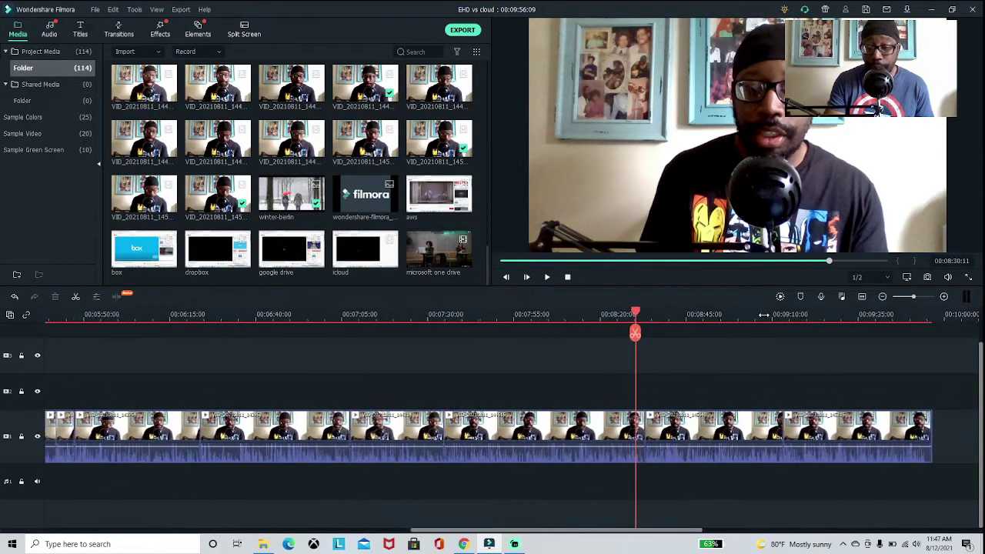
{"action": "scroll", "coordinate": [636, 316], "scroll_direction": "up", "scroll_amount": 2}
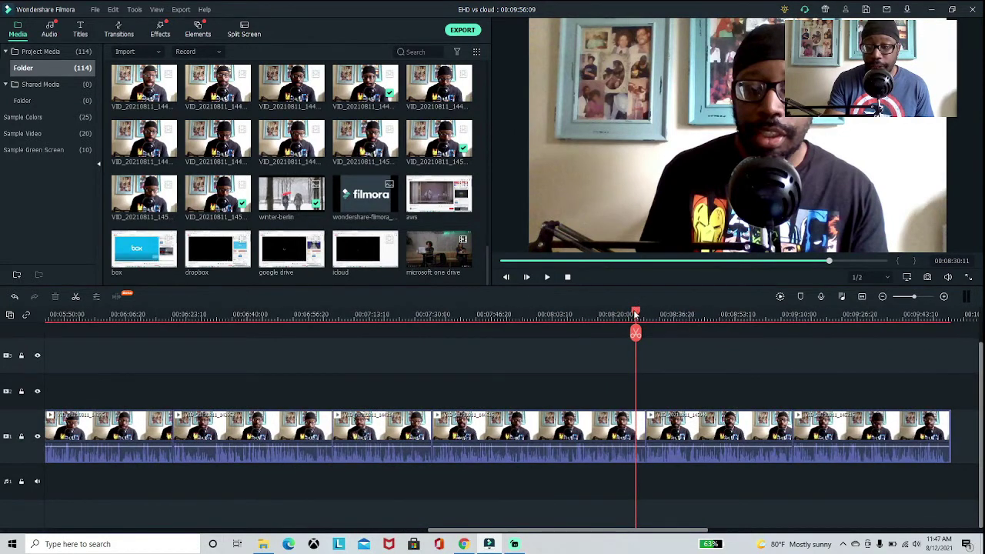
{"action": "left_click_drag", "start_coordinate": [636, 313], "coordinate": [269, 333]}
{"action": "scroll", "coordinate": [285, 314], "scroll_direction": "up", "scroll_amount": 5}
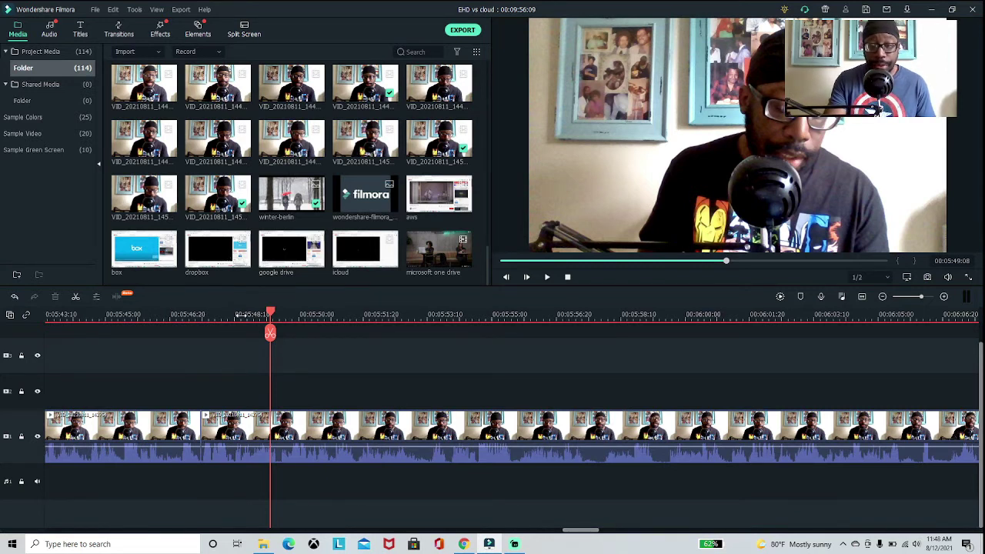
Step: Bring the playhead back to about 00:05:22 and play the talking-head clip from there
{"action": "scroll", "coordinate": [240, 315], "scroll_direction": "up", "scroll_amount": 5}
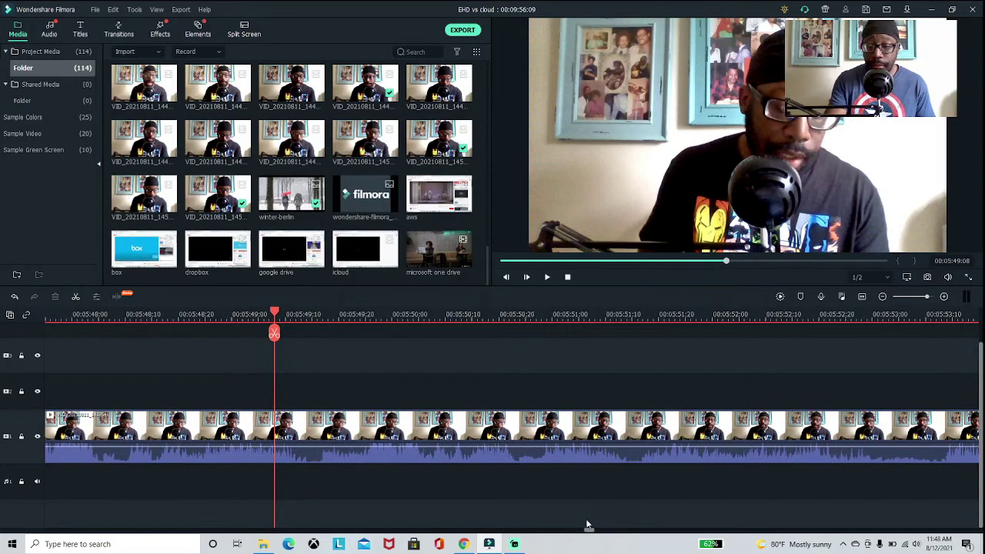
{"action": "left_click_drag", "start_coordinate": [588, 531], "coordinate": [578, 531]}
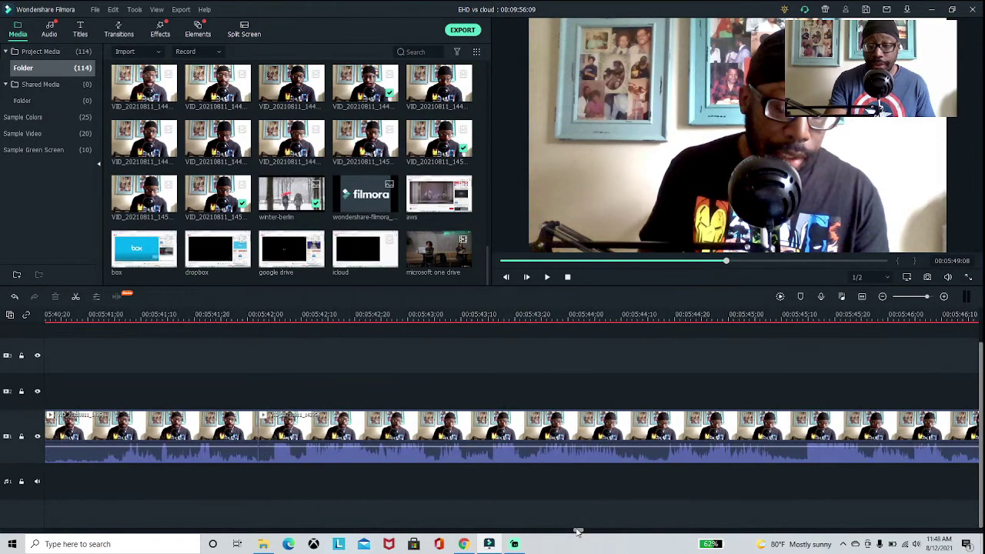
{"action": "left_click", "coordinate": [462, 316]}
{"action": "left_click_drag", "start_coordinate": [463, 316], "coordinate": [380, 368]}
{"action": "left_click_drag", "start_coordinate": [548, 286], "coordinate": [548, 283]}
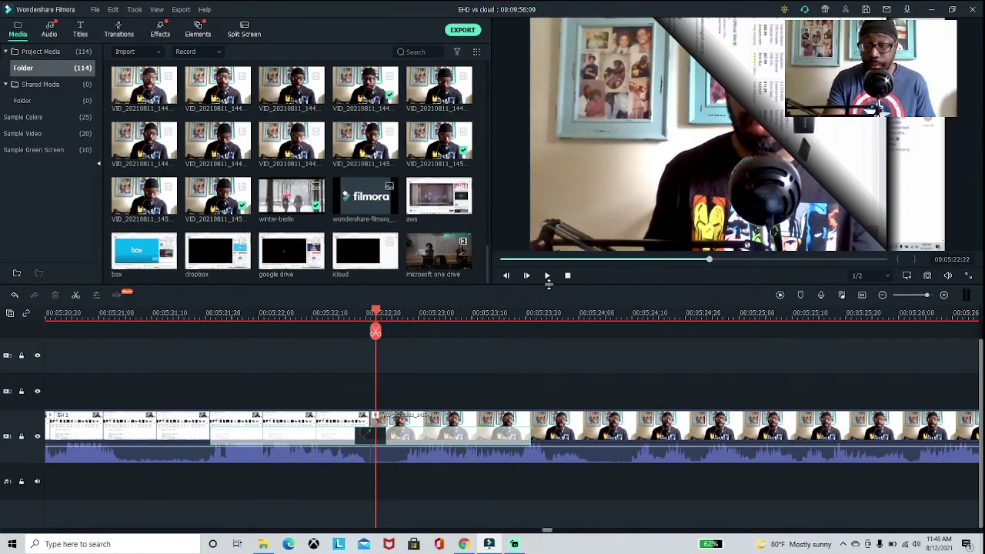
{"action": "left_click", "coordinate": [548, 276]}
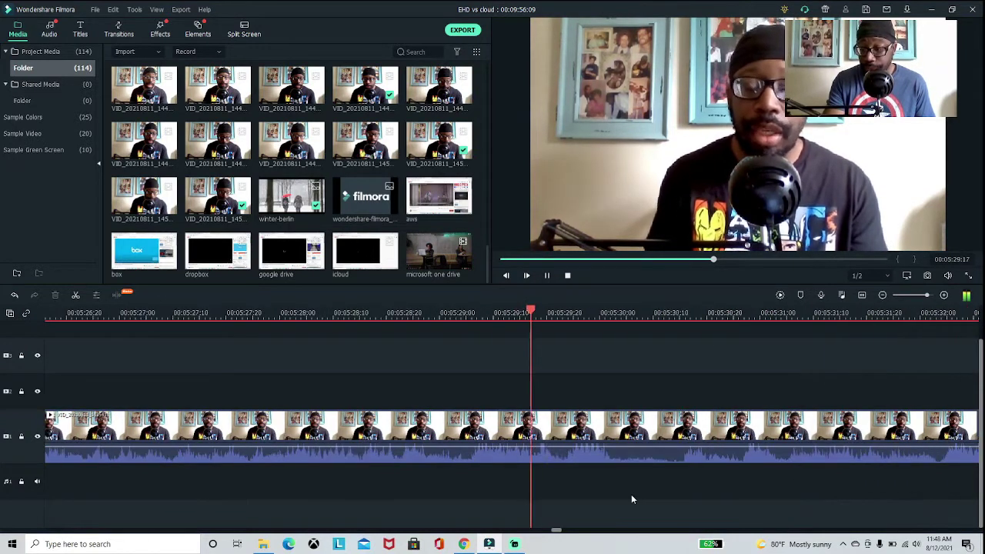
Step: Review the talking-head clip from about 00:05:32 and park the playhead at 05:35:10
{"action": "left_click", "coordinate": [549, 274]}
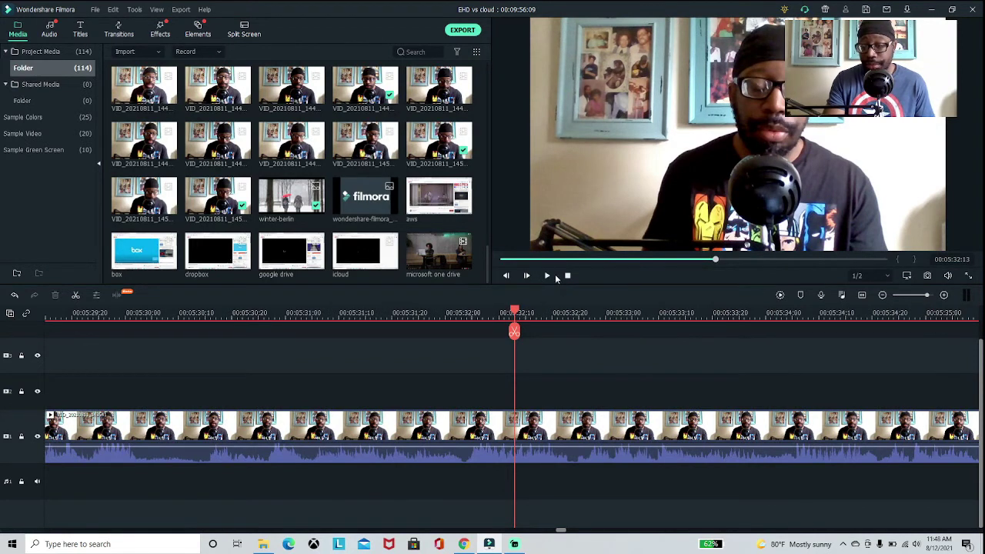
{"action": "left_click", "coordinate": [549, 275]}
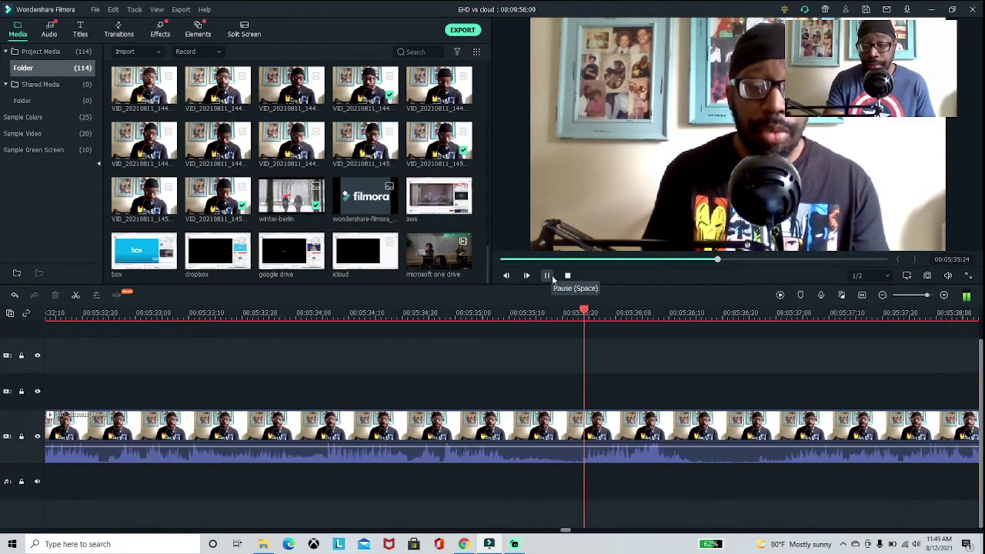
{"action": "left_click", "coordinate": [548, 275]}
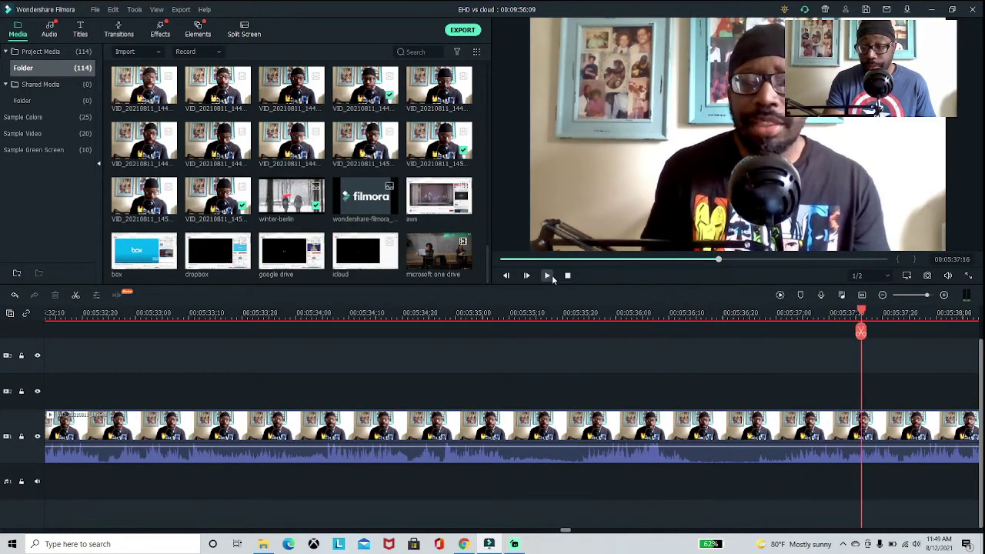
{"action": "left_click_drag", "start_coordinate": [858, 314], "coordinate": [445, 362]}
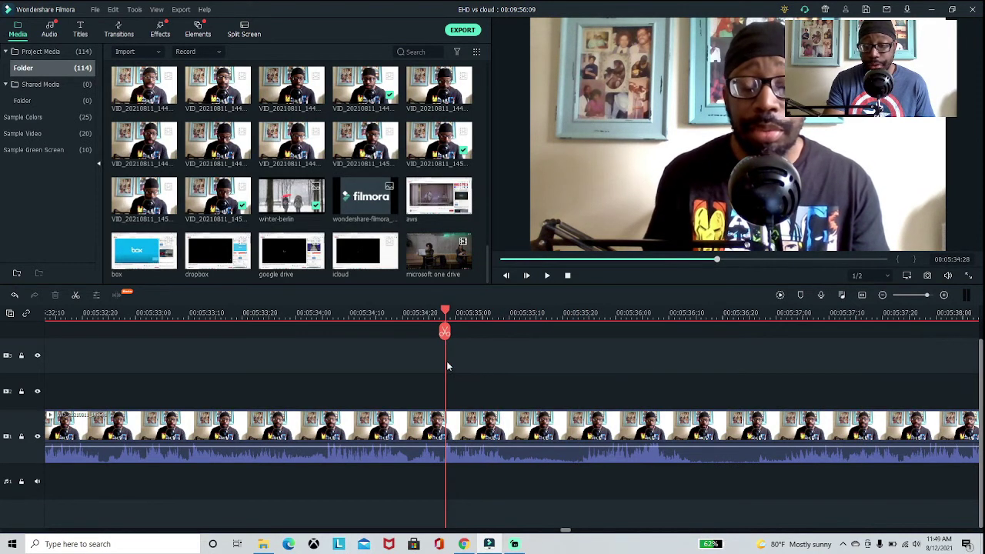
{"action": "left_click", "coordinate": [548, 275]}
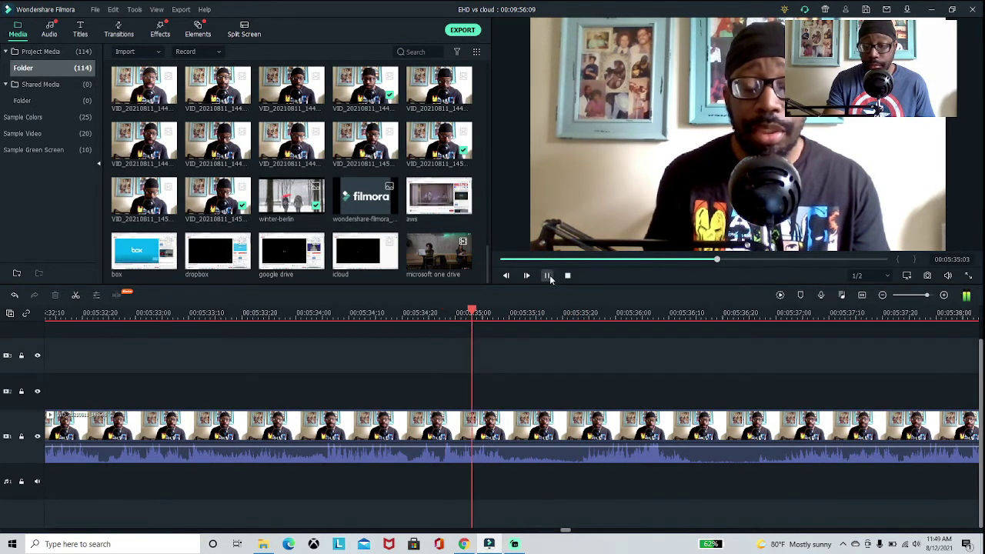
{"action": "left_click", "coordinate": [548, 276]}
{"action": "left_click_drag", "start_coordinate": [554, 314], "coordinate": [513, 327]}
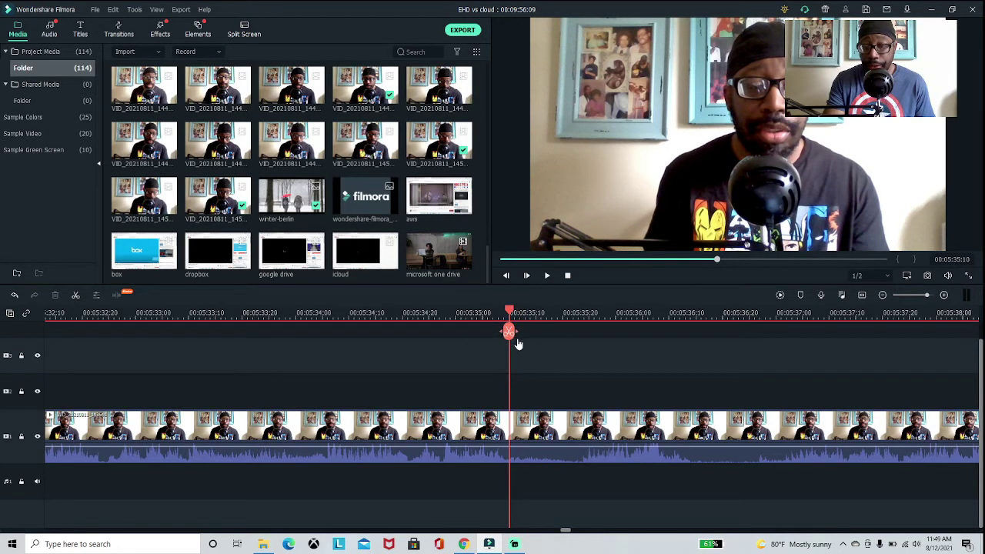
Step: Split the talking-head clip at 05:35:10 and 05:35:23, then delete the piece between
{"action": "left_click", "coordinate": [512, 336]}
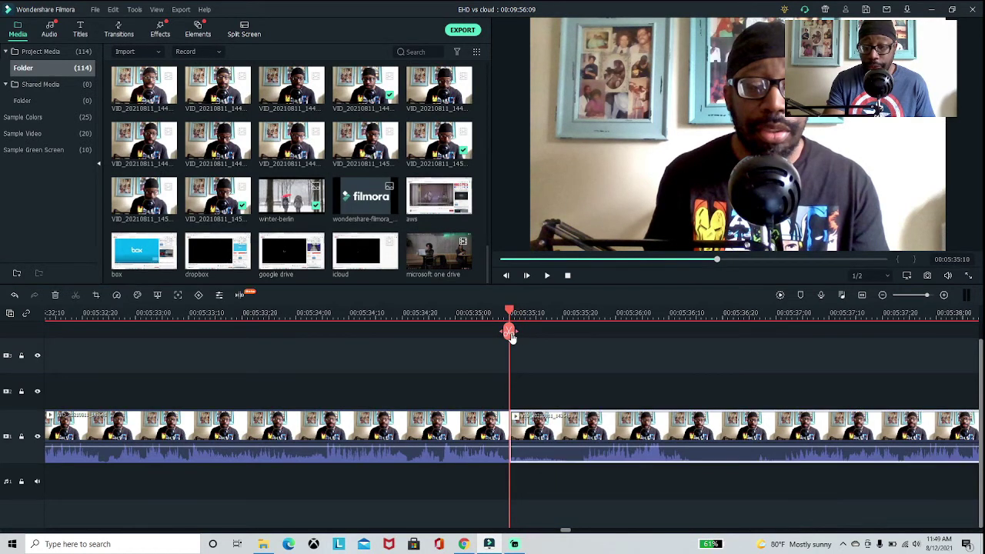
{"action": "left_click_drag", "start_coordinate": [510, 316], "coordinate": [583, 324]}
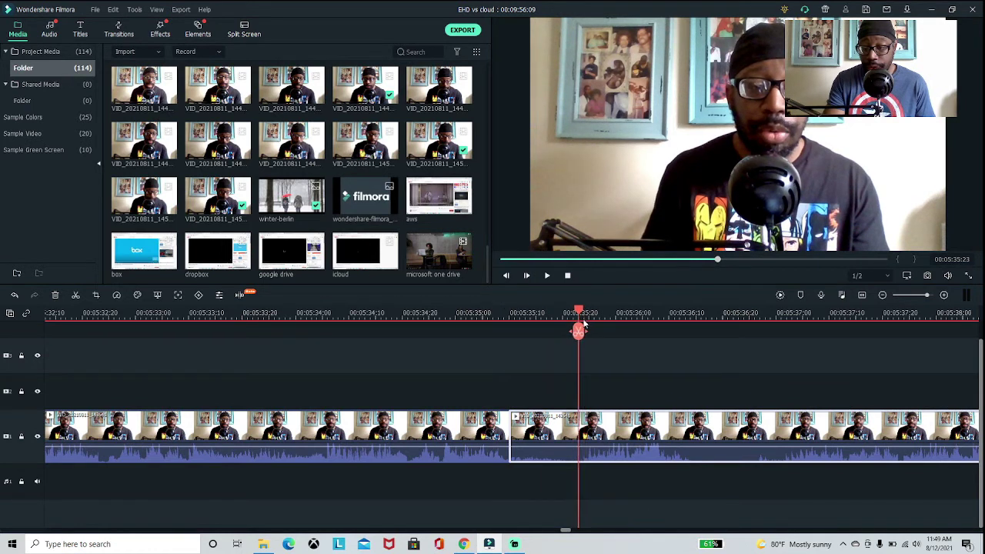
{"action": "left_click", "coordinate": [578, 334]}
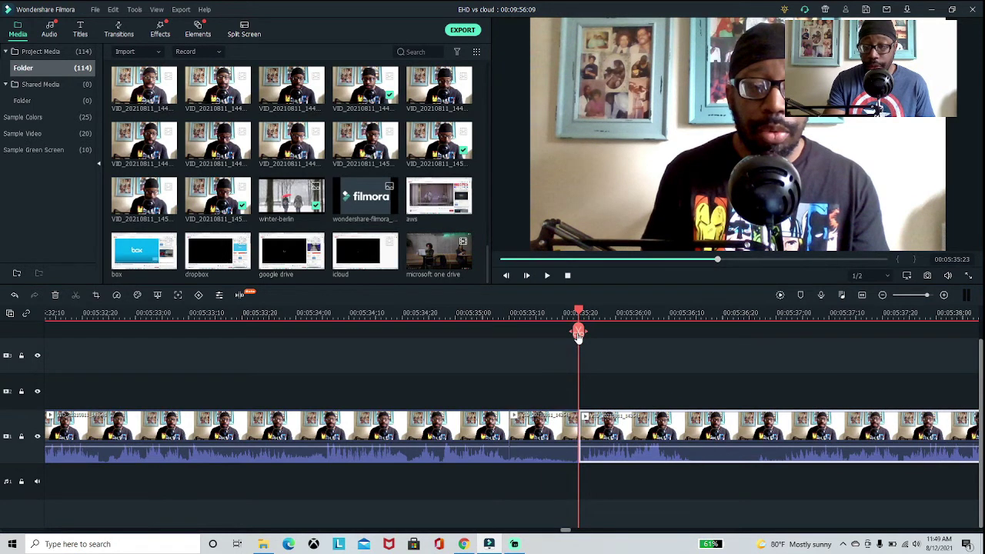
{"action": "left_click", "coordinate": [557, 430]}
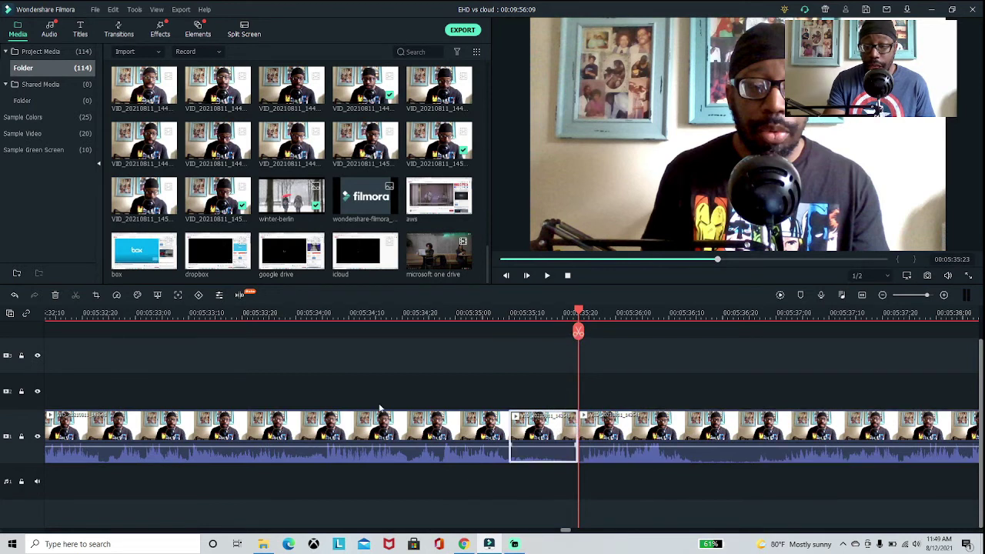
{"action": "left_click", "coordinate": [55, 296]}
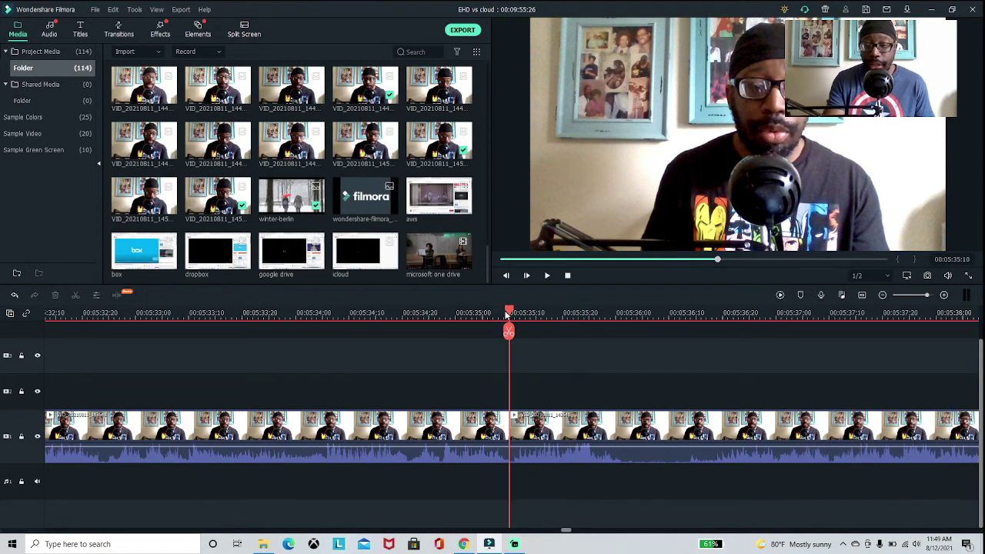
{"action": "left_click", "coordinate": [472, 313]}
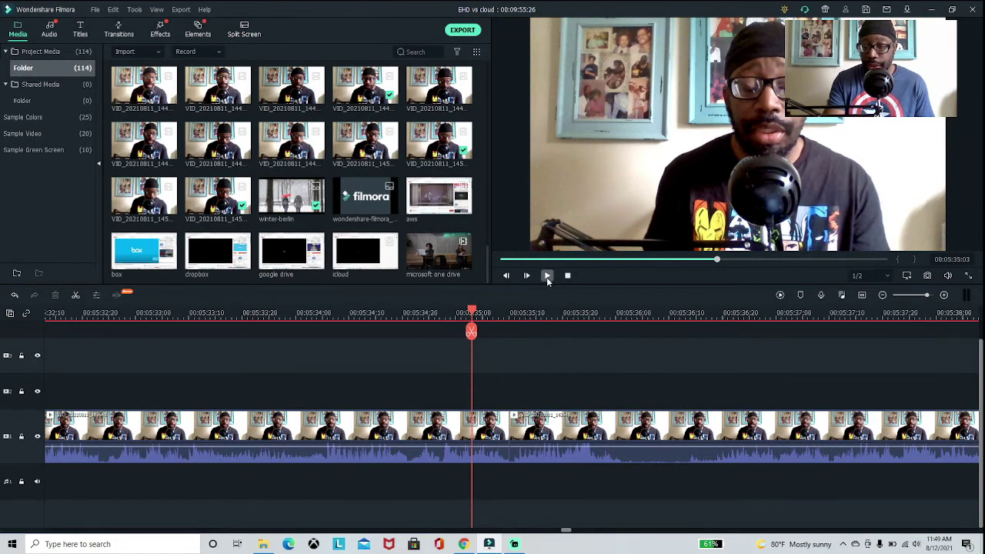
Step: Play across the new join, then set the playhead at 05:41:17 for the overlay
{"action": "left_click", "coordinate": [548, 276]}
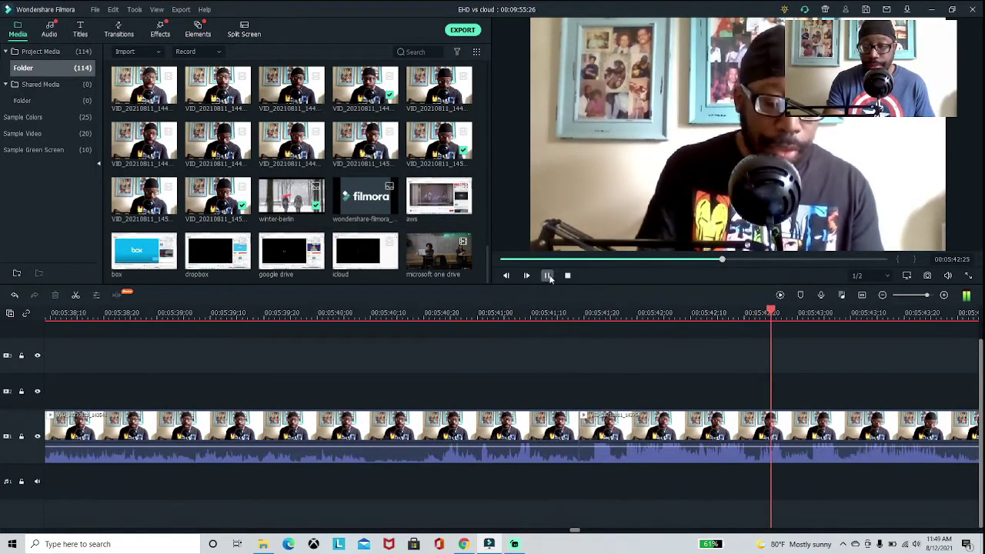
{"action": "left_click", "coordinate": [547, 275]}
{"action": "left_click_drag", "start_coordinate": [804, 311], "coordinate": [592, 342]}
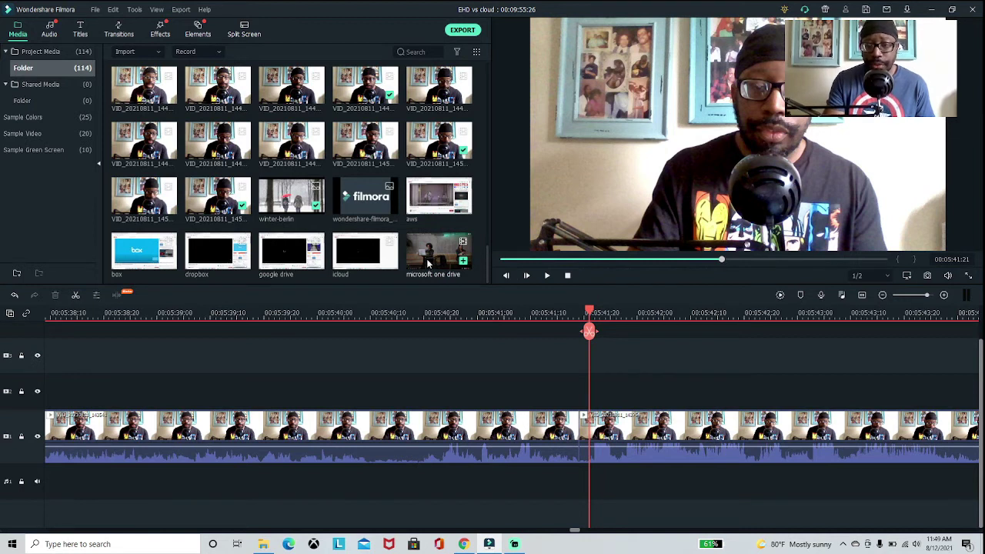
{"action": "left_click_drag", "start_coordinate": [591, 314], "coordinate": [554, 311]}
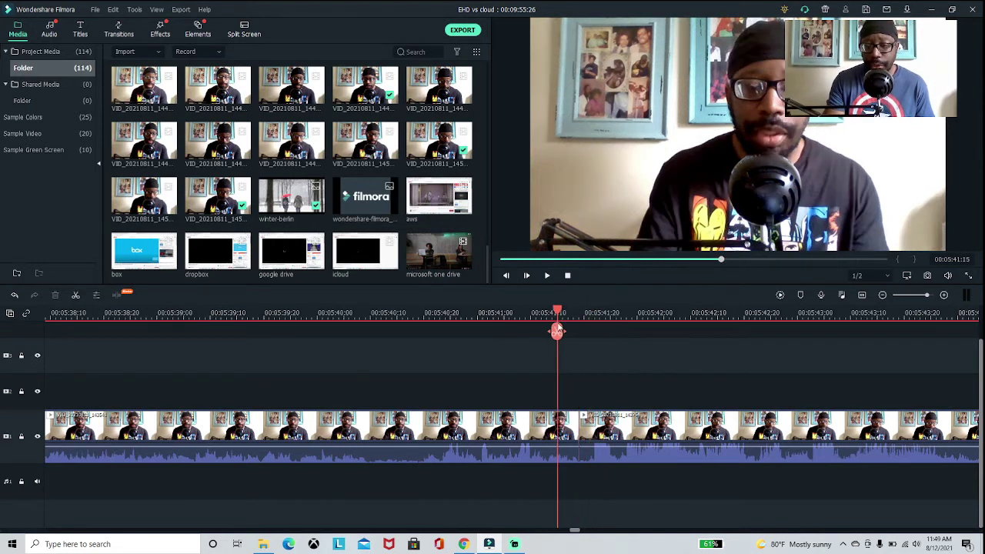
{"action": "left_click", "coordinate": [548, 278]}
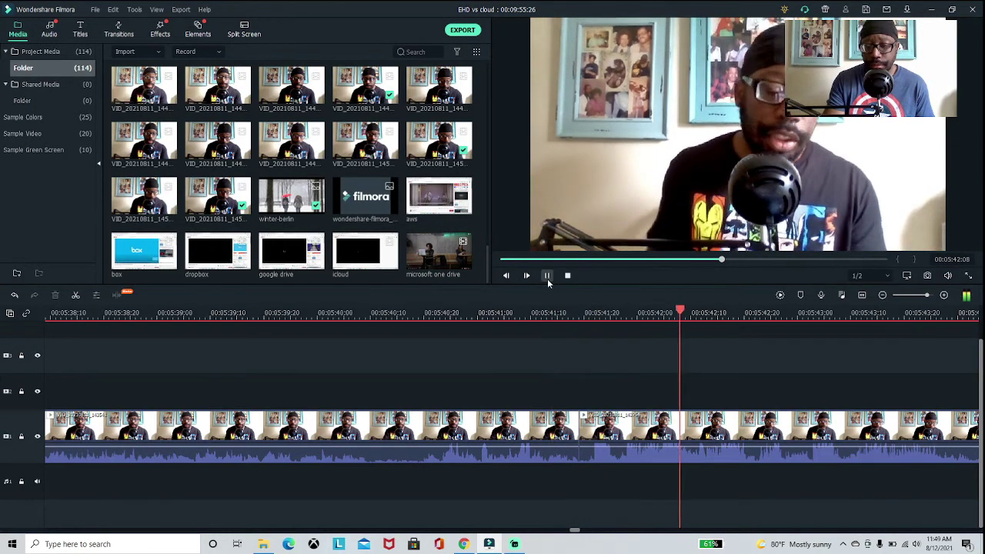
{"action": "left_click", "coordinate": [547, 276]}
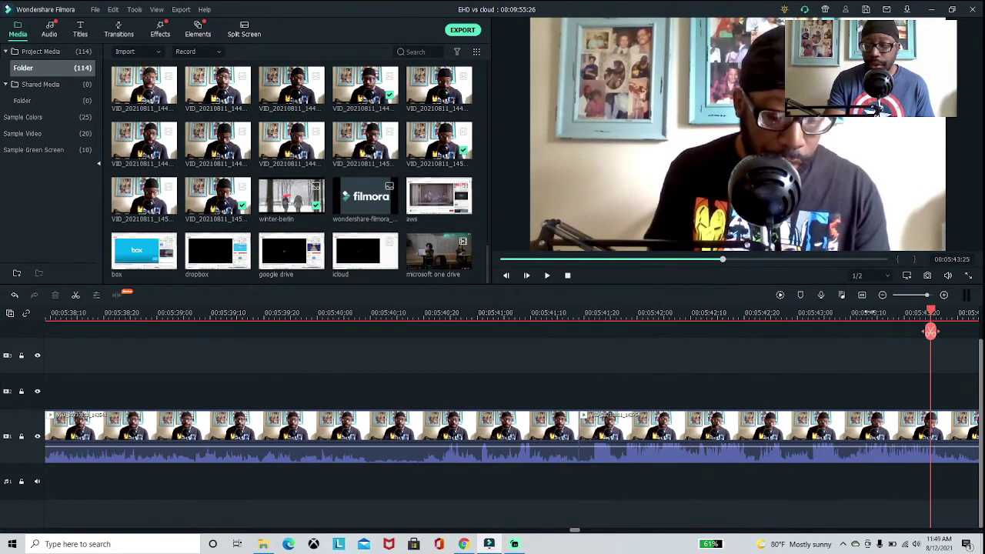
{"action": "left_click_drag", "start_coordinate": [931, 331], "coordinate": [572, 401]}
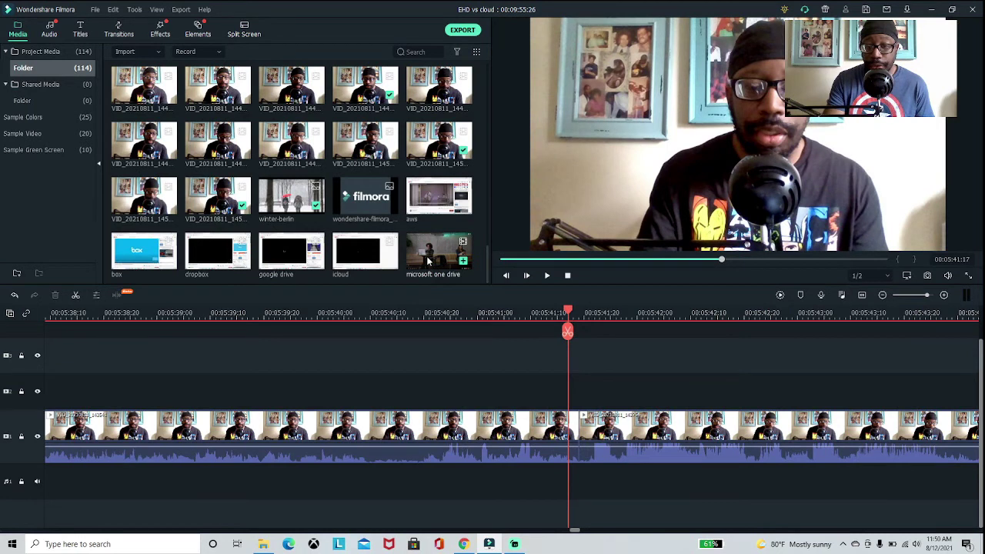
Step: Drop the microsoft one drive video onto track 2 at 05:41:17, above the talking-head clip
{"action": "left_click_drag", "start_coordinate": [428, 261], "coordinate": [582, 400]}
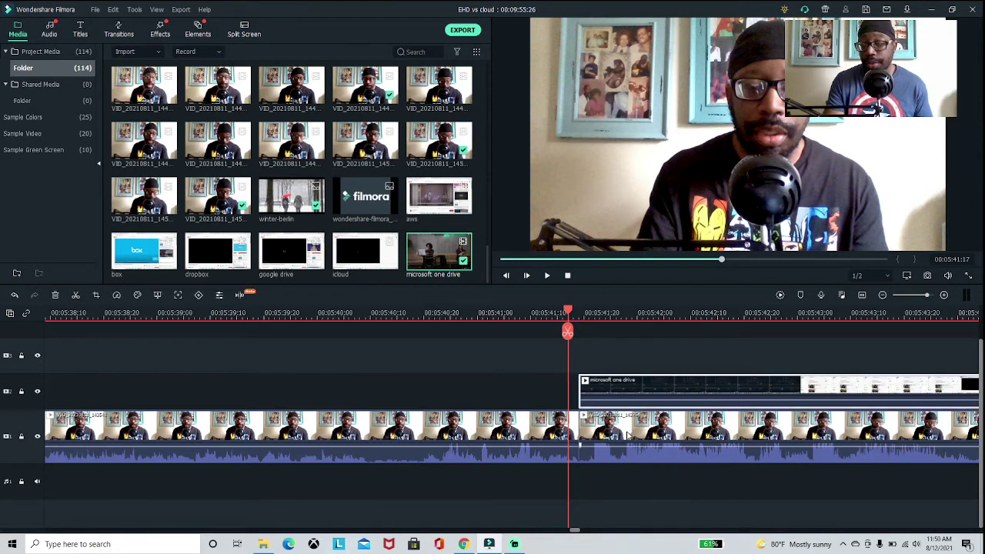
{"action": "left_click_drag", "start_coordinate": [628, 397], "coordinate": [628, 410]}
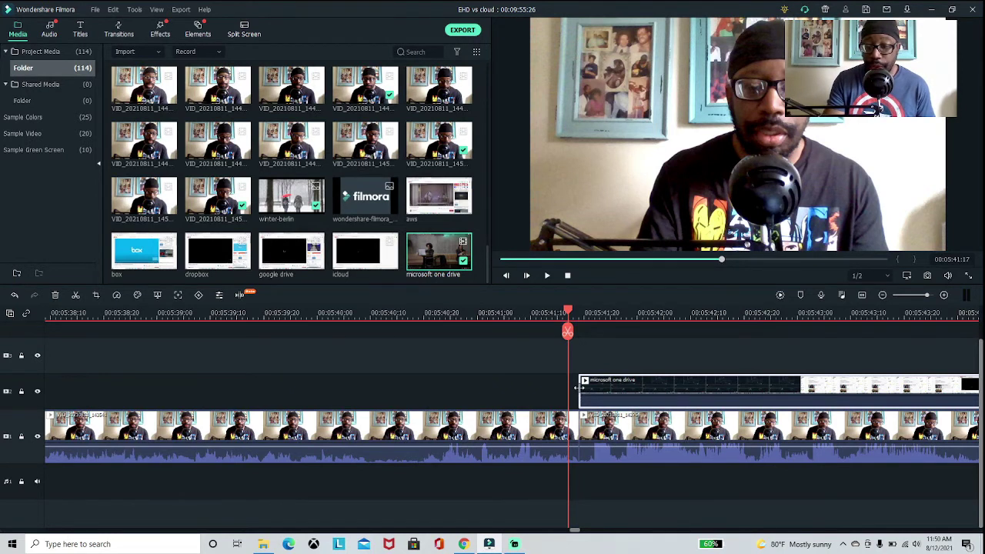
Step: Trim the start of the microsoft one drive overlay clip, fine-tuning the cut by a frame
{"action": "mouse_move", "coordinate": [579, 387]}
{"action": "left_mouse_down"}
{"action": "mouse_move", "coordinate": [585, 398]}
{"action": "mouse_move", "coordinate": [979, 399]}
{"action": "mouse_move", "coordinate": [40, 394]}
{"action": "mouse_move", "coordinate": [979, 383]}
{"action": "mouse_move", "coordinate": [881, 395]}
{"action": "mouse_move", "coordinate": [976, 389]}
{"action": "mouse_move", "coordinate": [962, 393]}
{"action": "mouse_move", "coordinate": [239, 406]}
{"action": "mouse_move", "coordinate": [954, 404]}
{"action": "mouse_move", "coordinate": [533, 395]}
{"action": "mouse_move", "coordinate": [571, 396]}
{"action": "left_mouse_up"}
{"action": "left_click_drag", "start_coordinate": [572, 396], "coordinate": [566, 397]}
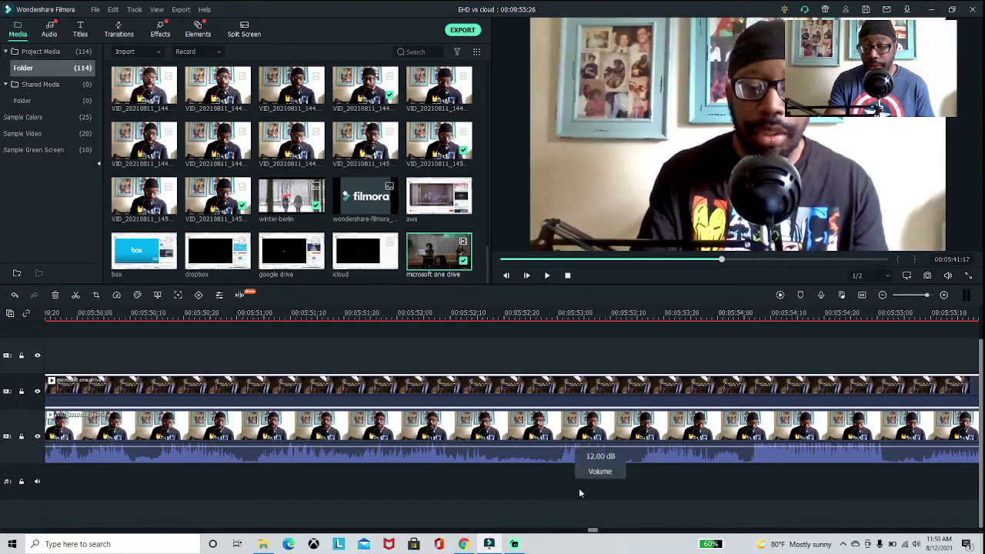
{"action": "left_click_drag", "start_coordinate": [593, 531], "coordinate": [575, 529]}
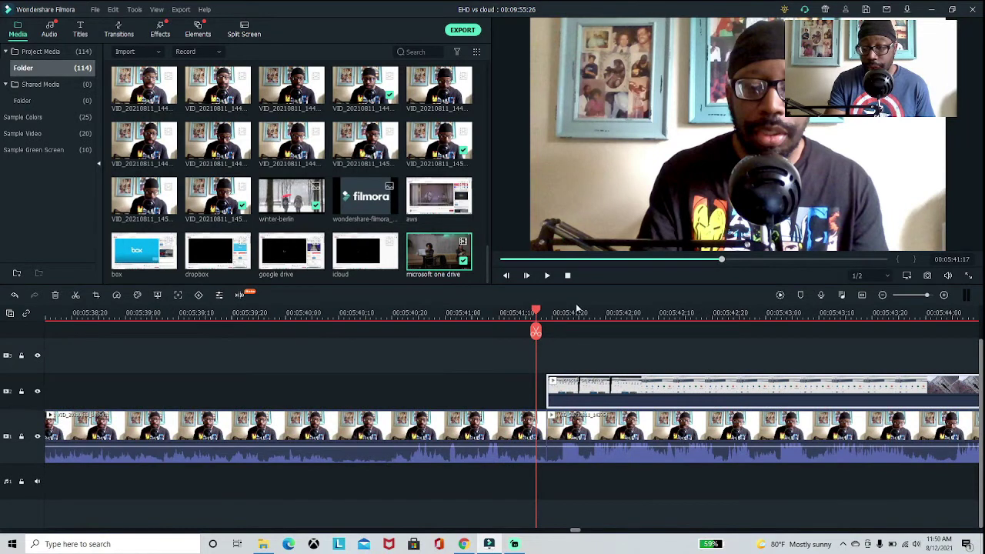
Step: Play the edit and pause on the overlay's Microsoft 365 title frame
{"action": "left_click", "coordinate": [547, 275]}
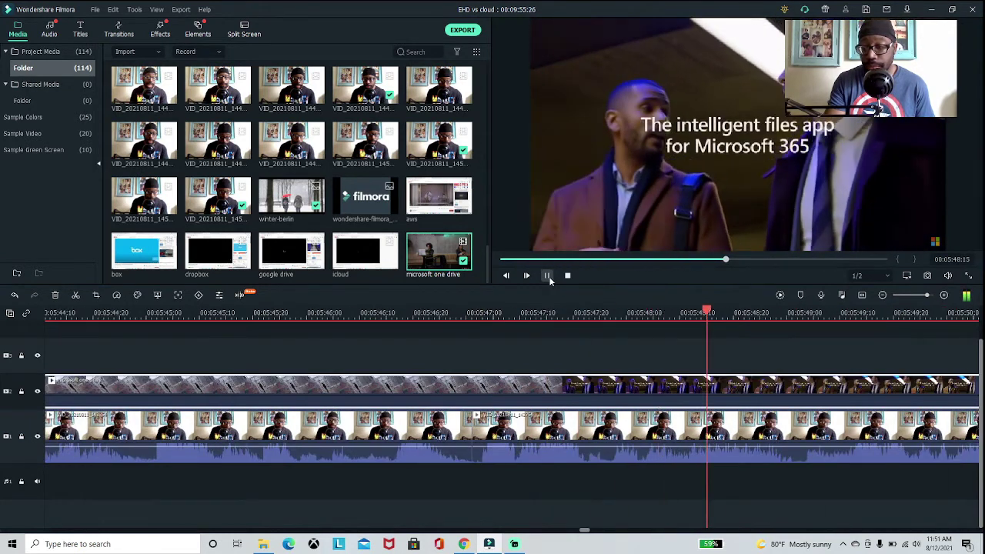
{"action": "left_click", "coordinate": [548, 276]}
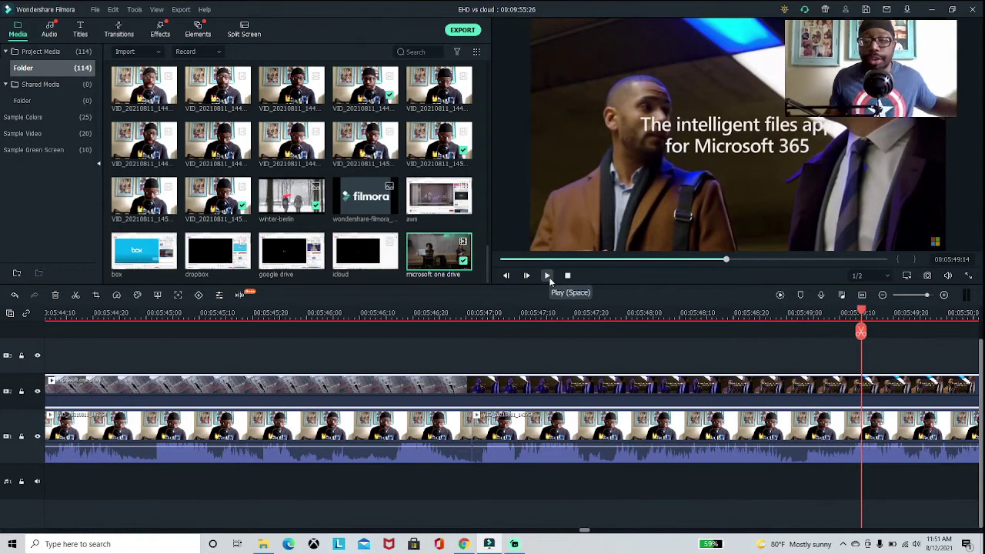